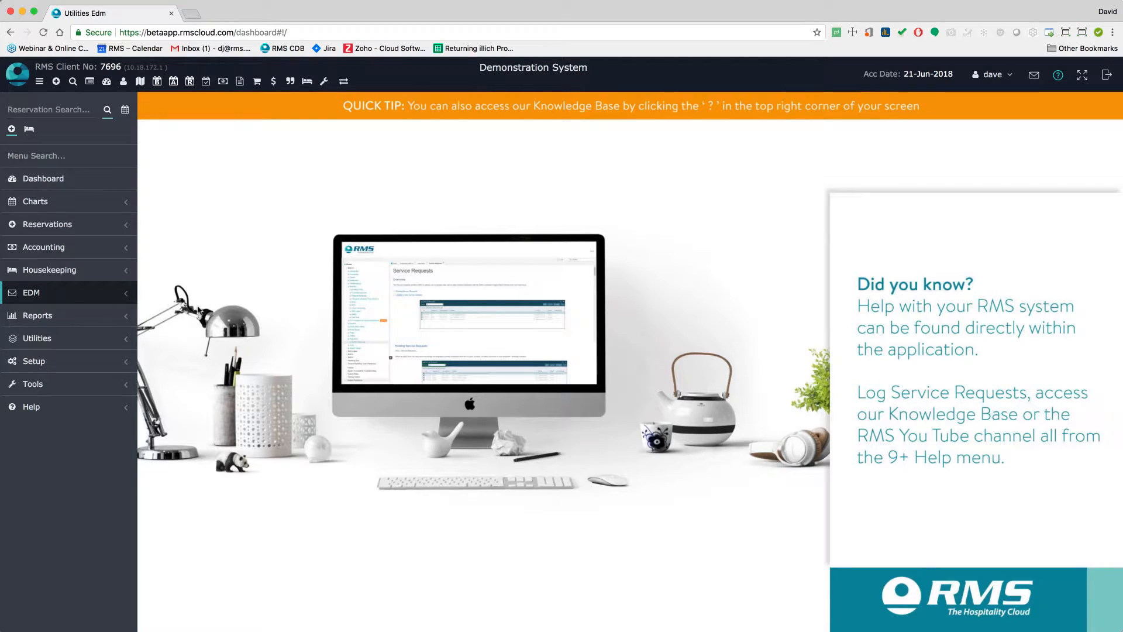
# Open the Mothers Day Offer campaign from the EDM campaign list
pyautogui.click(113, 299)
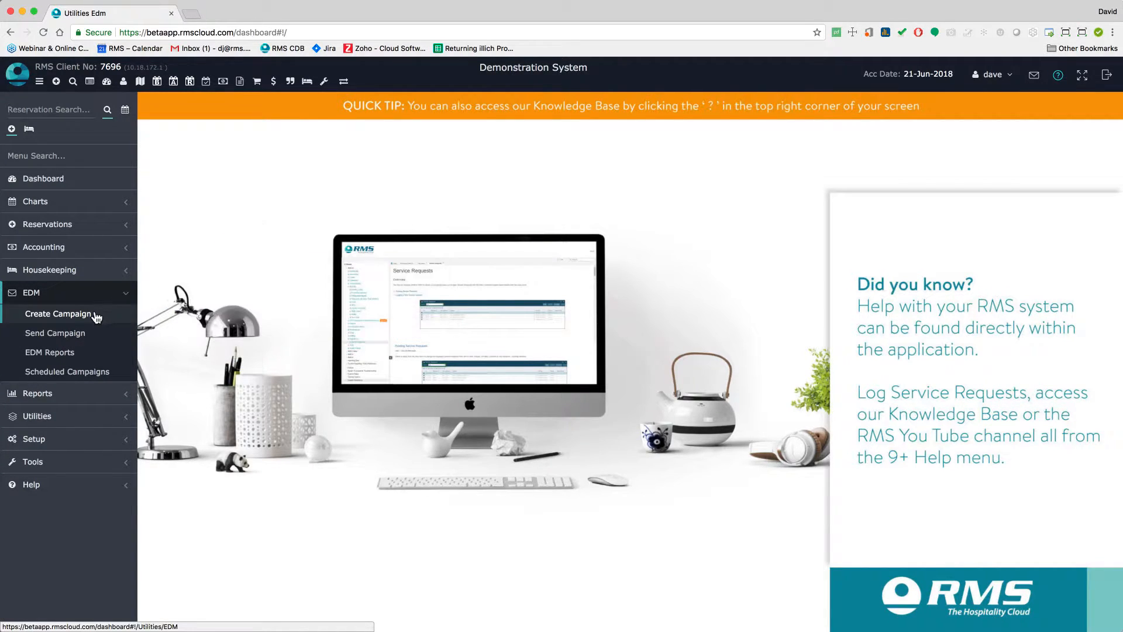
pyautogui.click(96, 316)
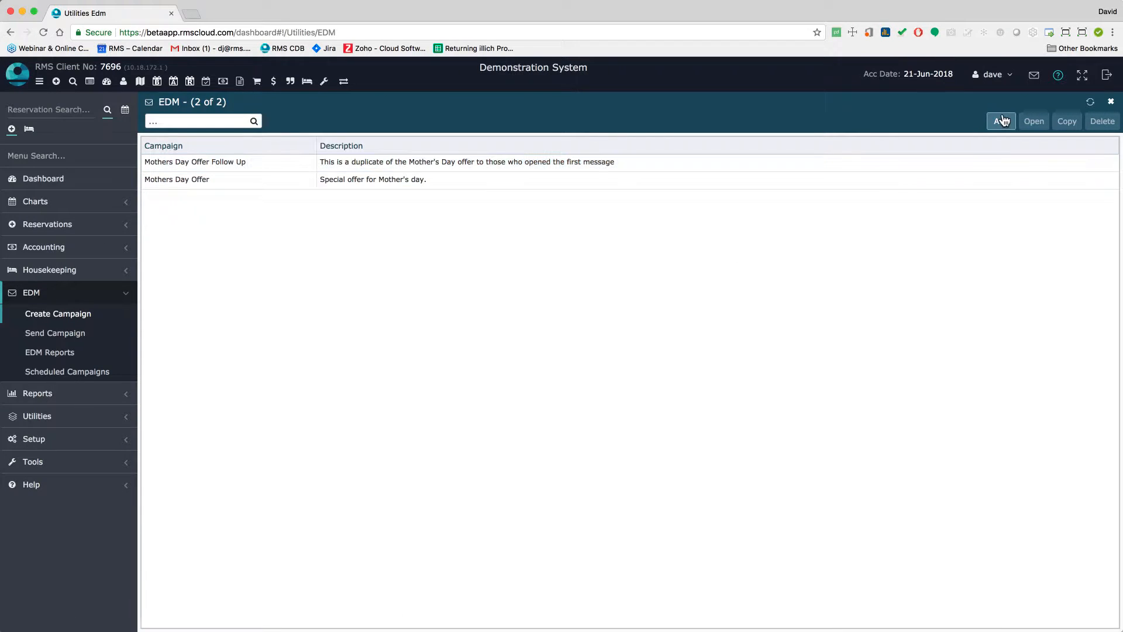
pyautogui.click(1002, 185)
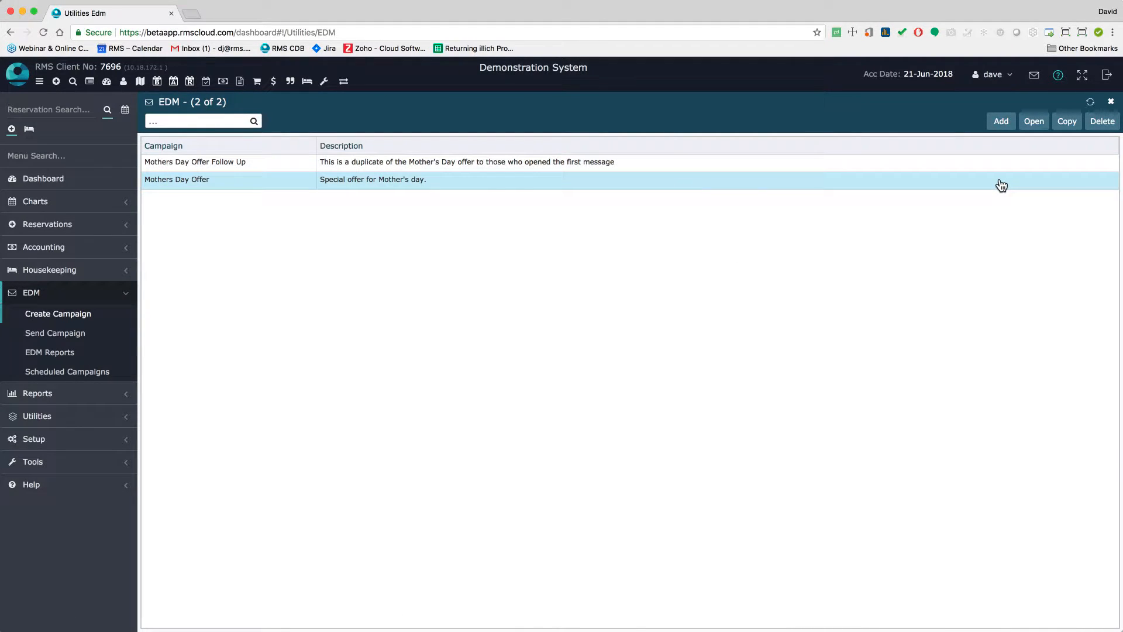
pyautogui.click(1034, 122)
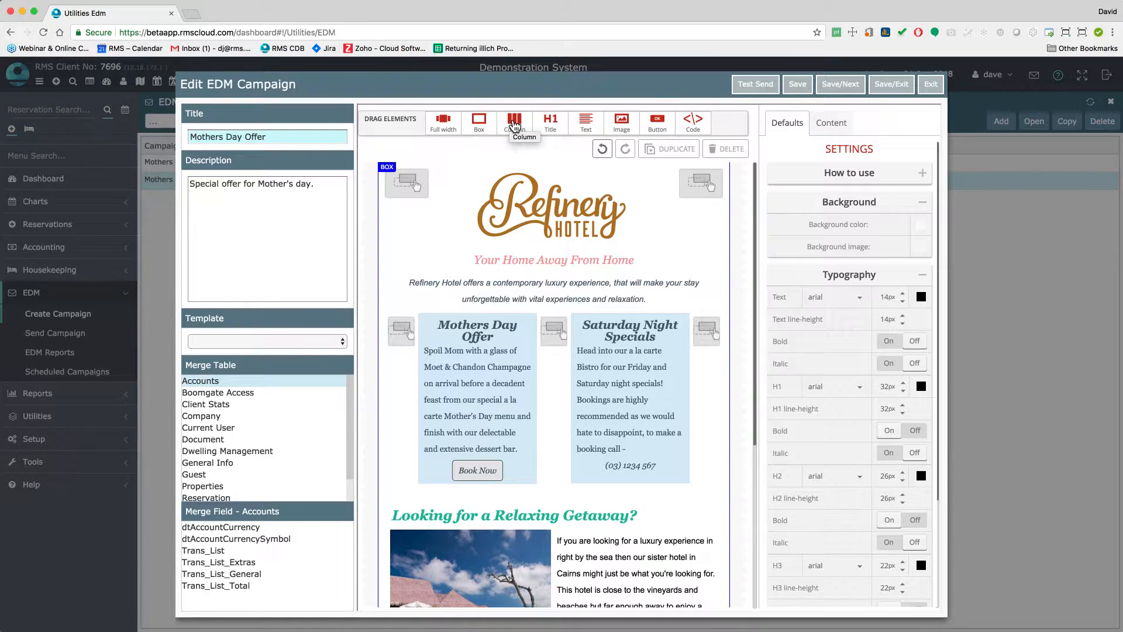
# Place an Image element directly below the Your Home Away From Home tagline
pyautogui.moveTo(551, 123)
pyautogui.mouseDown()
pyautogui.moveTo(552, 138)
pyautogui.moveTo(527, 159)
pyautogui.moveTo(550, 125)
pyautogui.mouseUp()
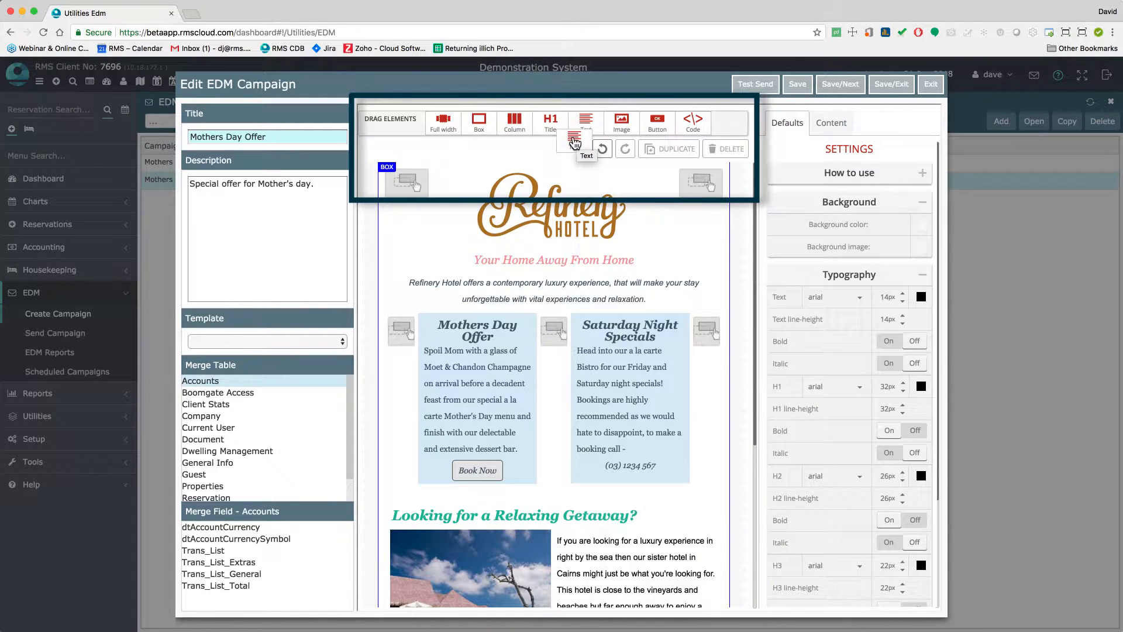
pyautogui.moveTo(621, 123); pyautogui.dragTo(585, 249)
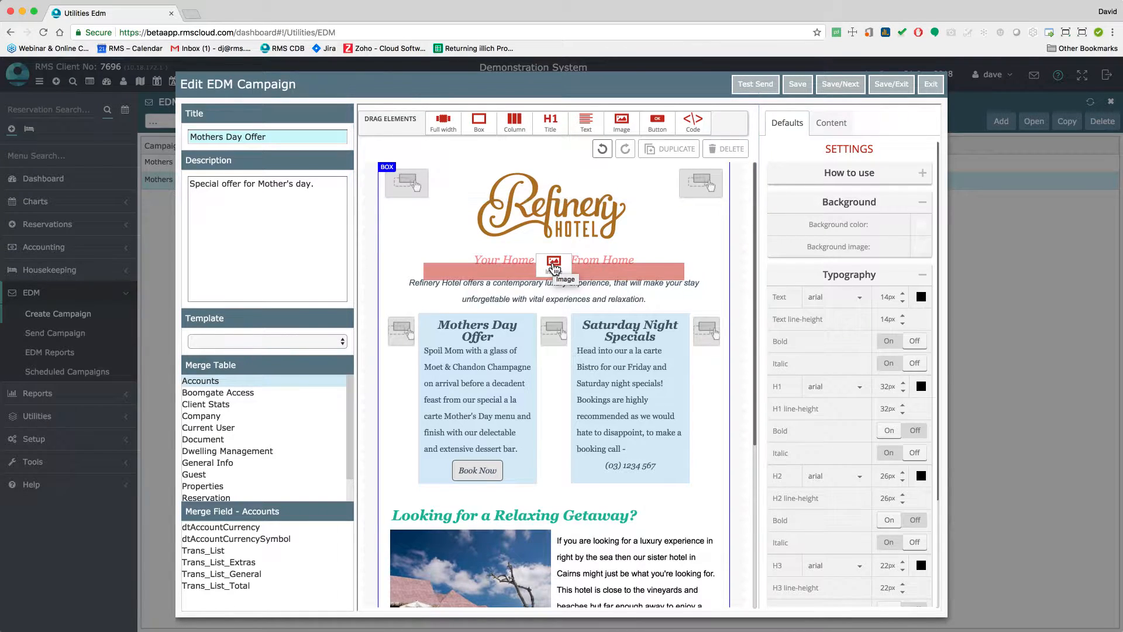
pyautogui.click(559, 287)
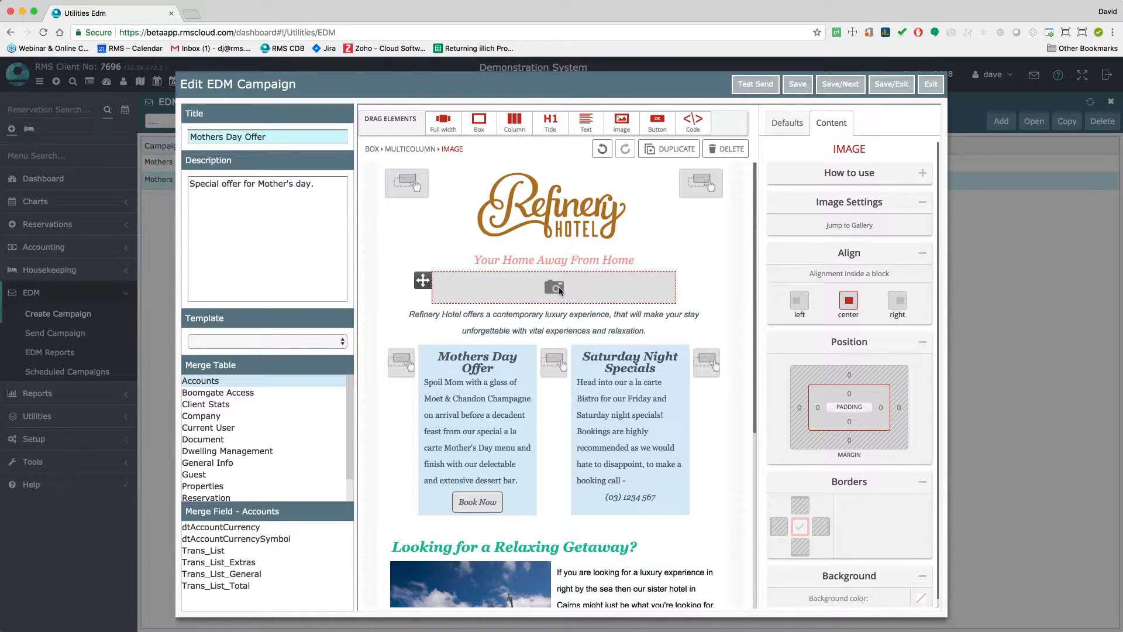
# Upload Bedroom.jpg to the image gallery and make it available to RMS Holiday Park
pyautogui.click(888, 229)
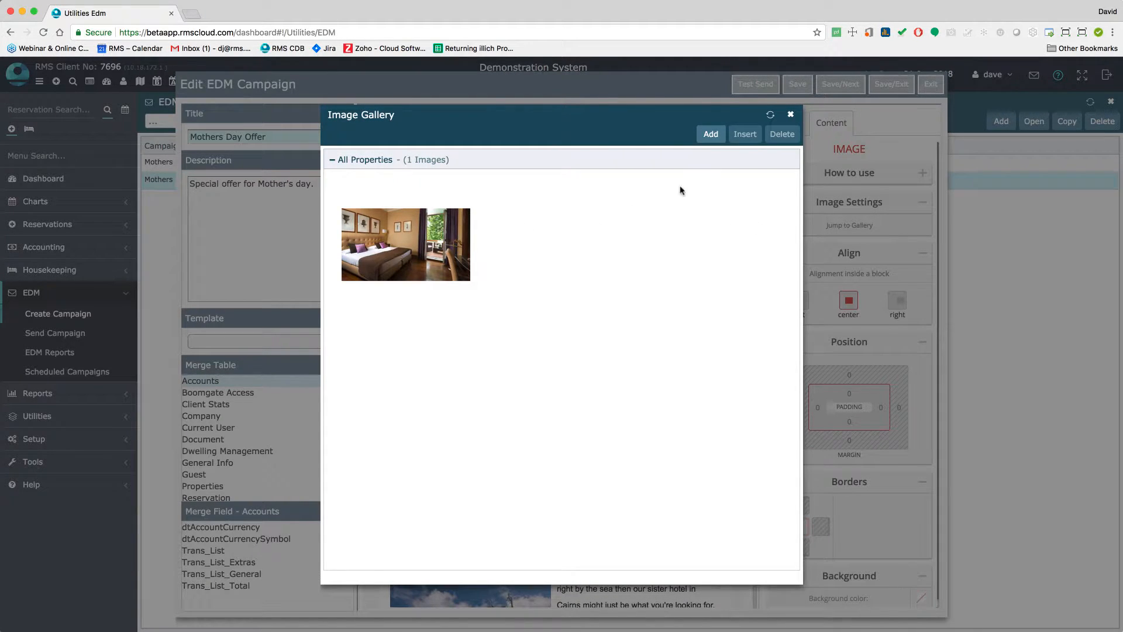
pyautogui.click(710, 136)
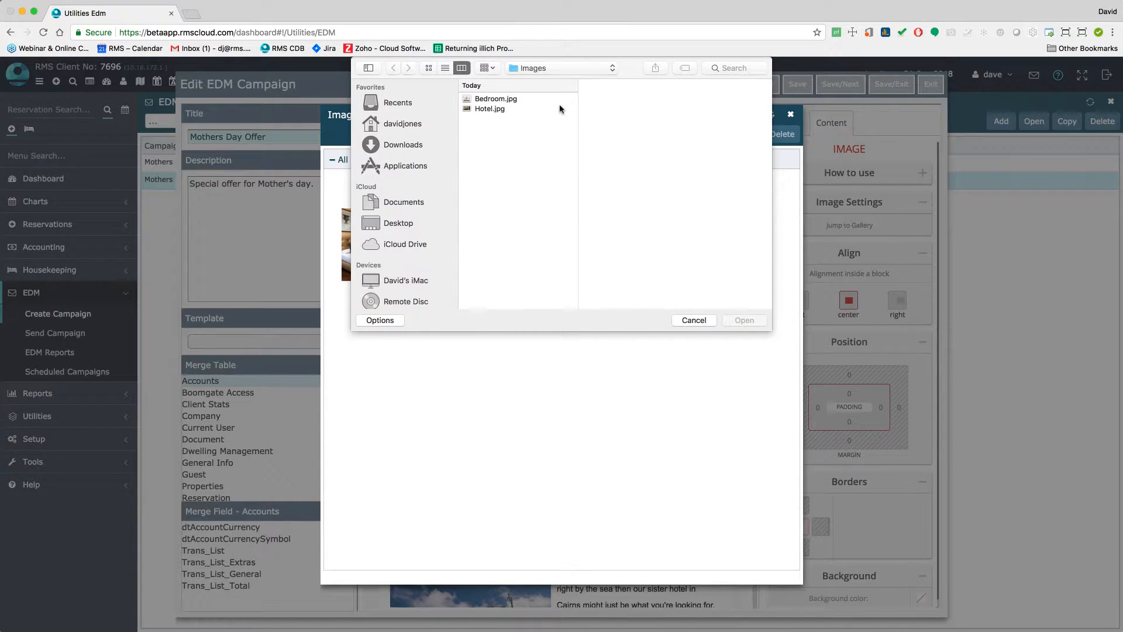
pyautogui.click(509, 101)
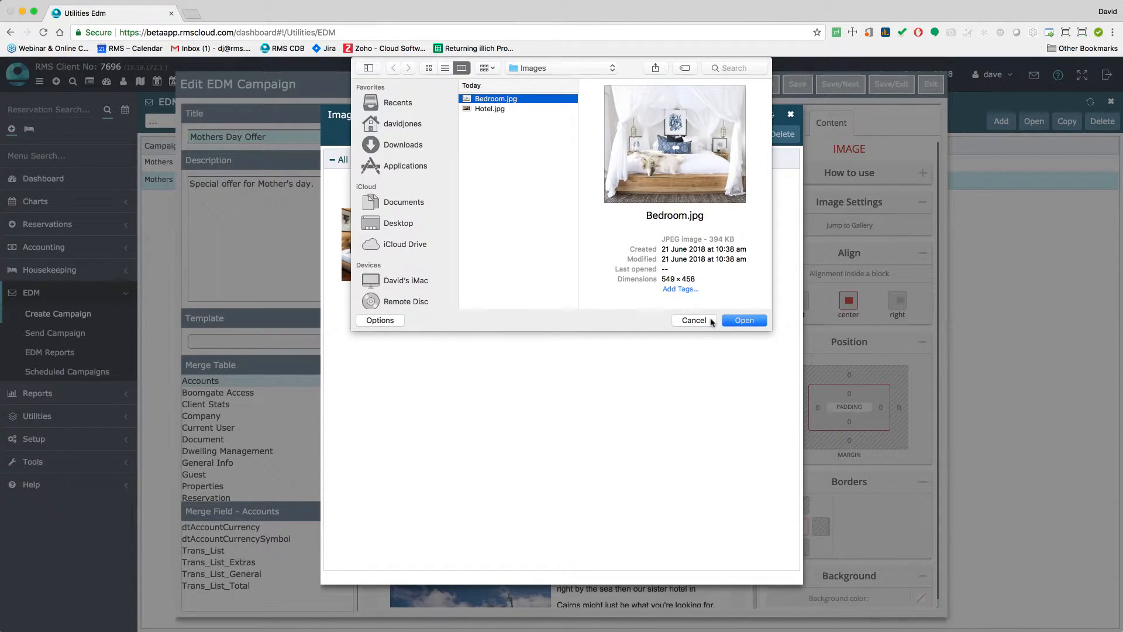
pyautogui.click(744, 320)
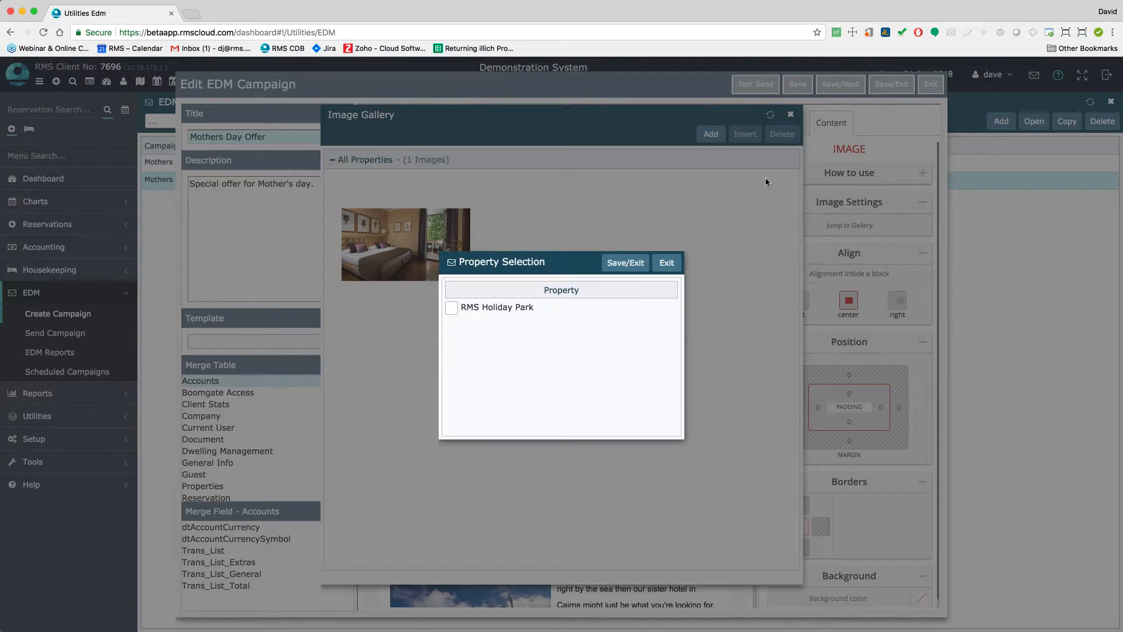
pyautogui.click(452, 308)
pyautogui.click(625, 263)
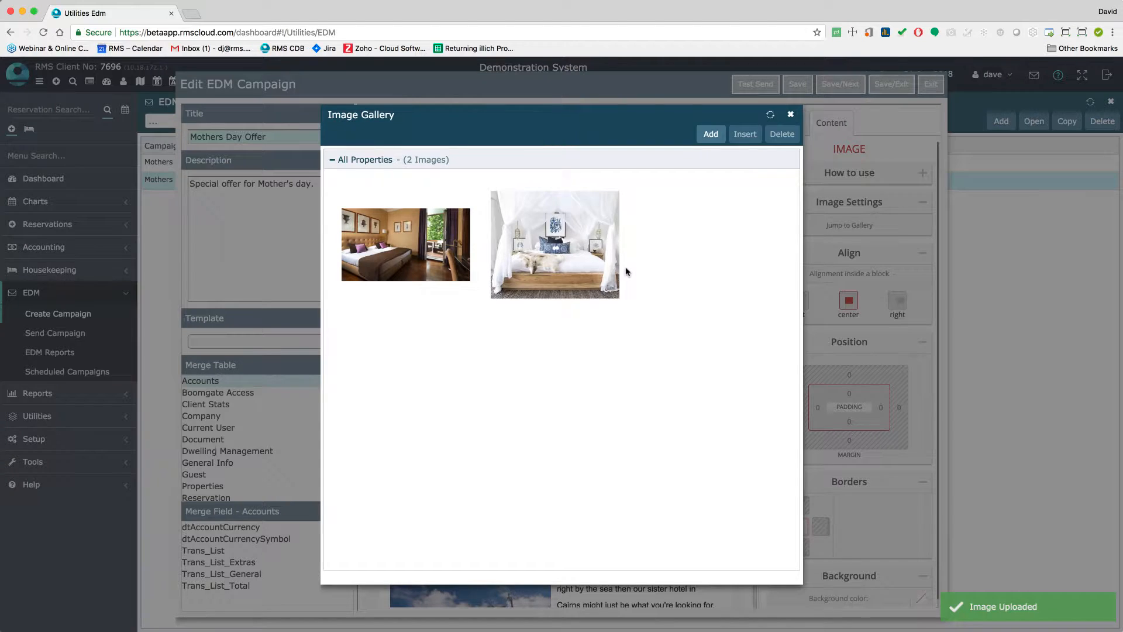
# Insert the bedroom photo into the image block and resize it to 415px by 346px
pyautogui.doubleClick(597, 260)
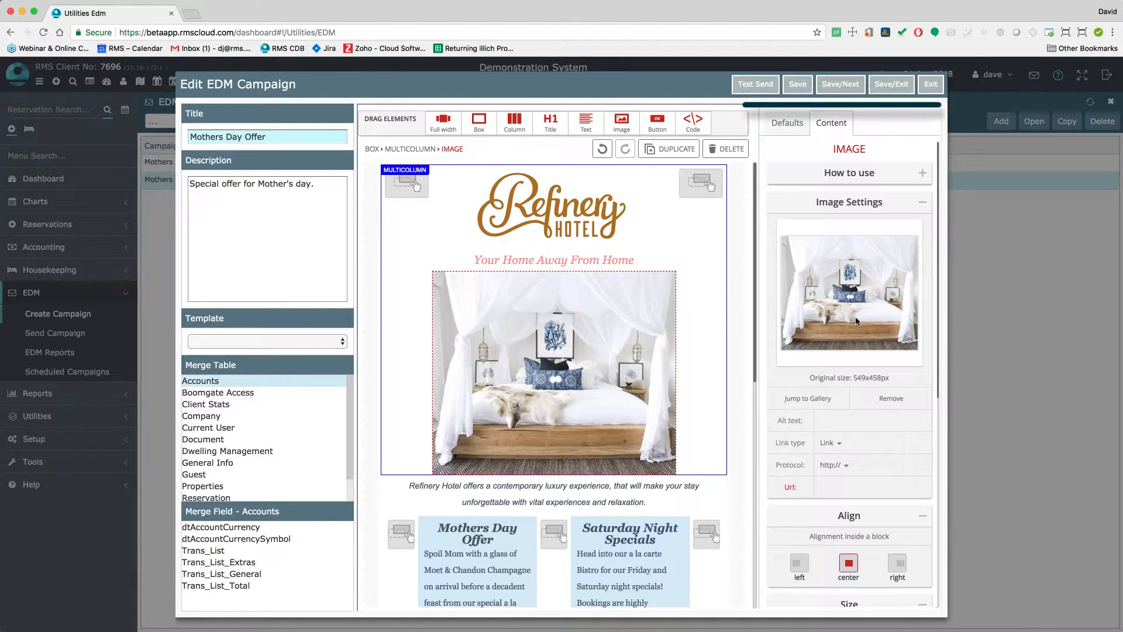
pyautogui.scroll(-5, 855, 321)
pyautogui.scroll(-1, 855, 317)
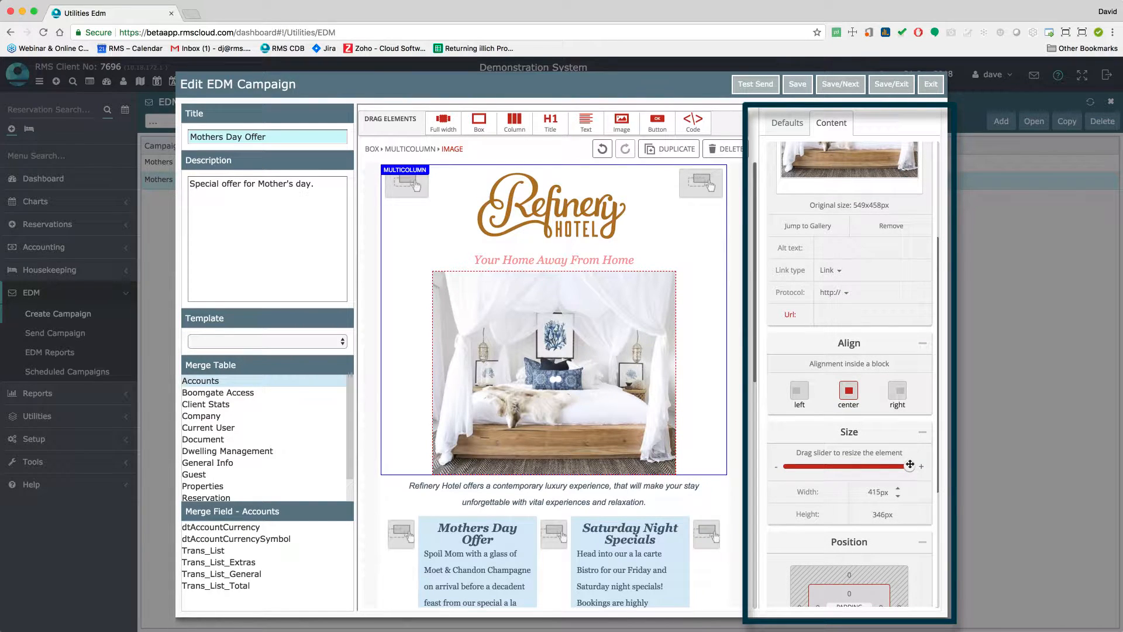
pyautogui.moveTo(909, 466); pyautogui.dragTo(930, 468)
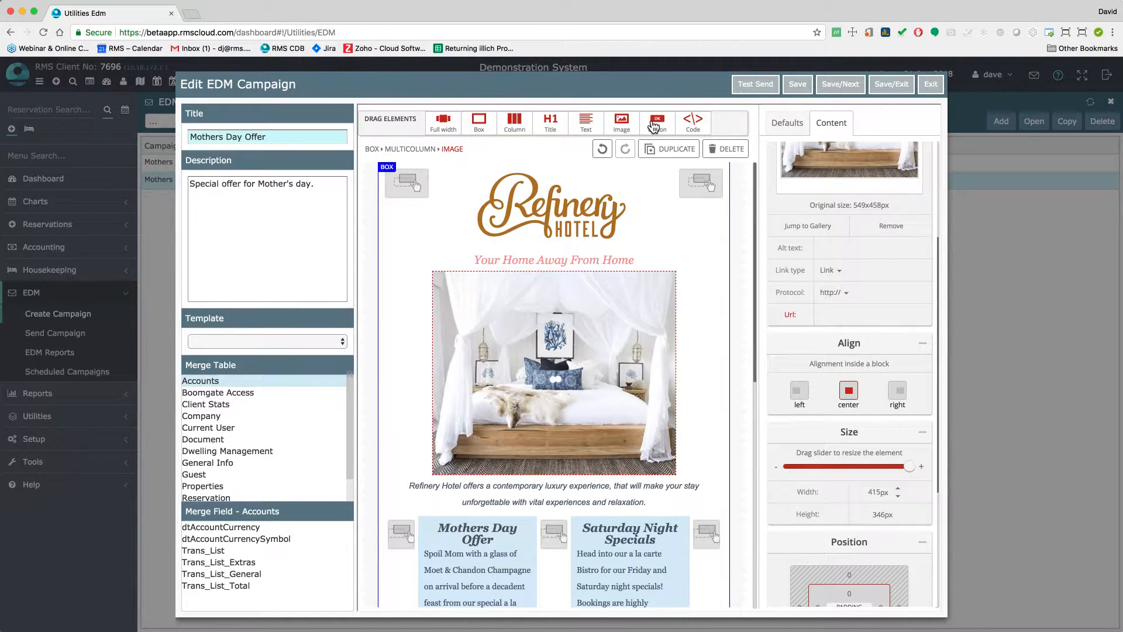
# Add a button below the bedroom photo with a bold, size 14, recoloured label, then select its Url field
pyautogui.moveTo(657, 125); pyautogui.dragTo(547, 483)
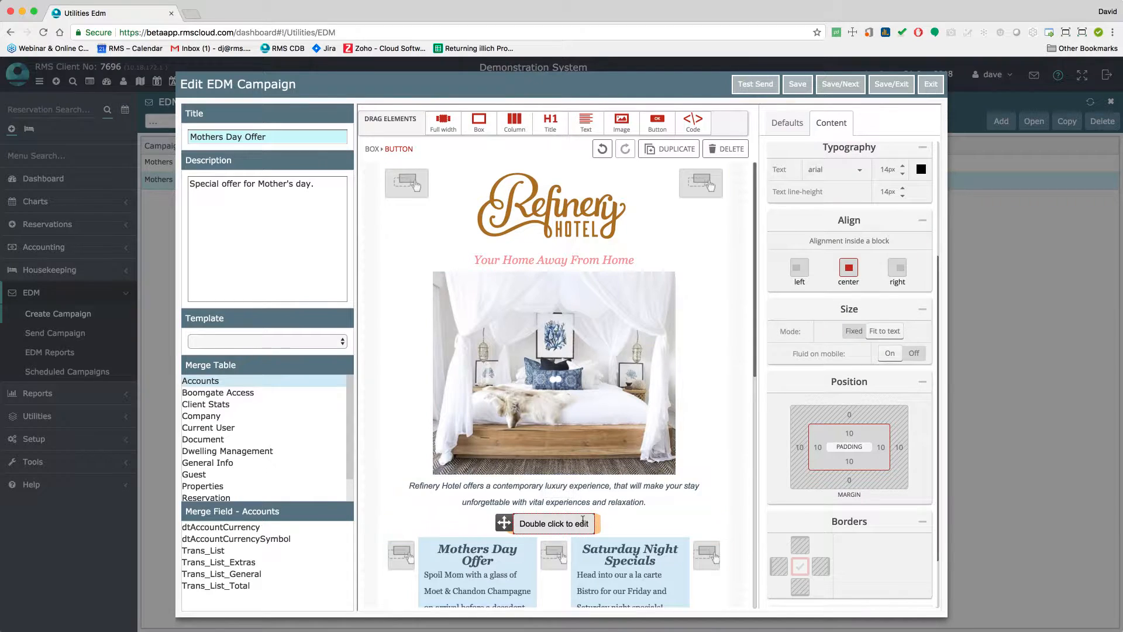
pyautogui.doubleClick(559, 521)
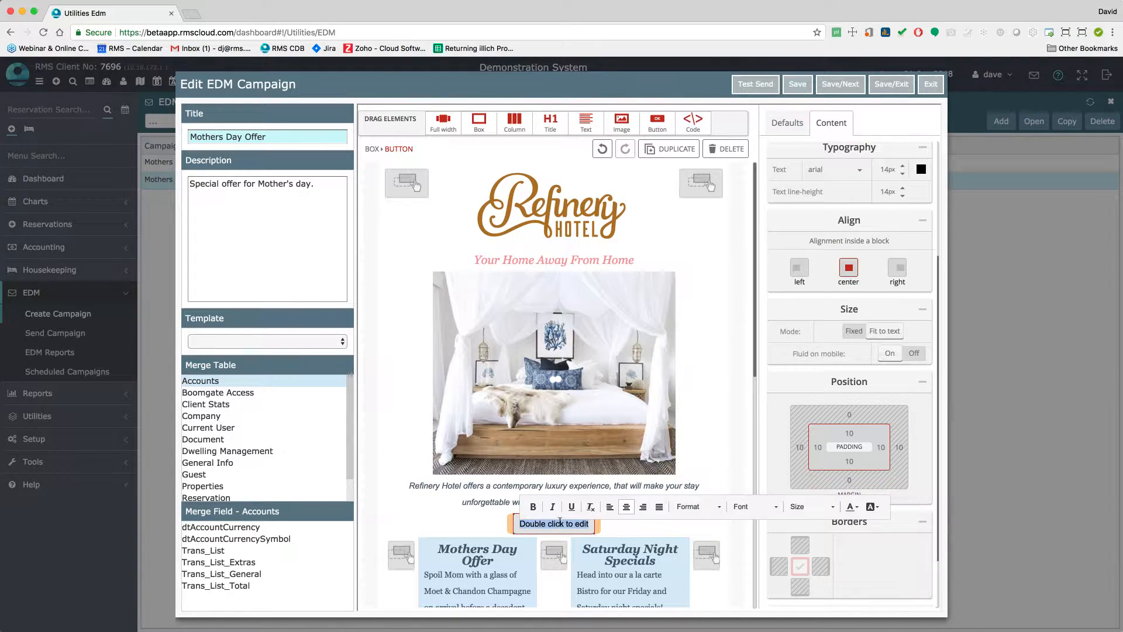
pyautogui.click(531, 511)
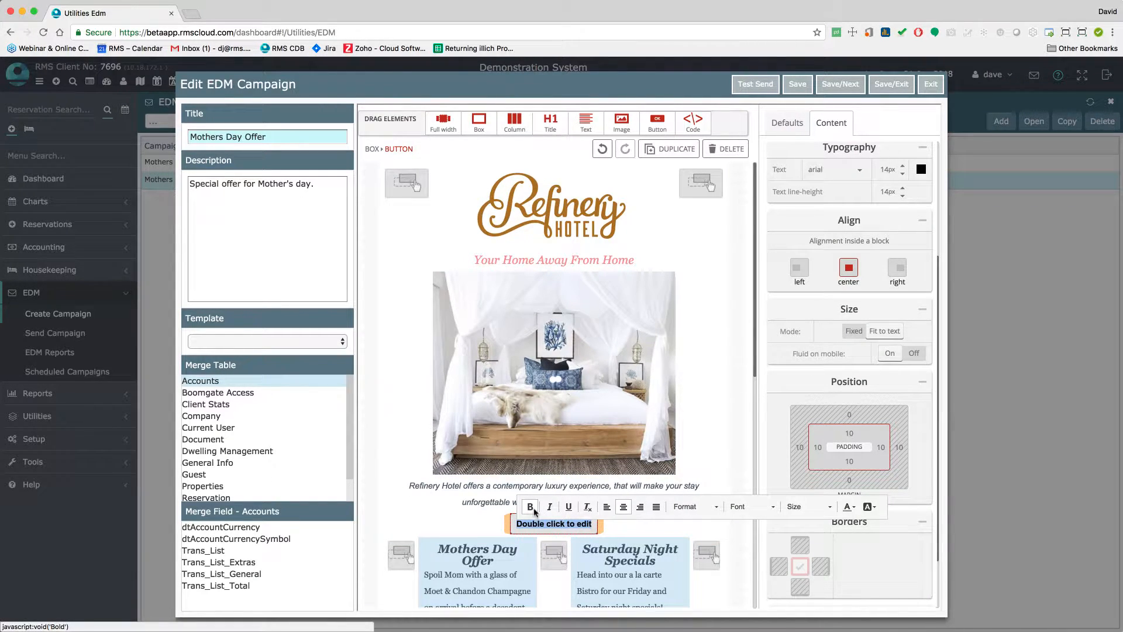
pyautogui.click(830, 507)
pyautogui.click(798, 514)
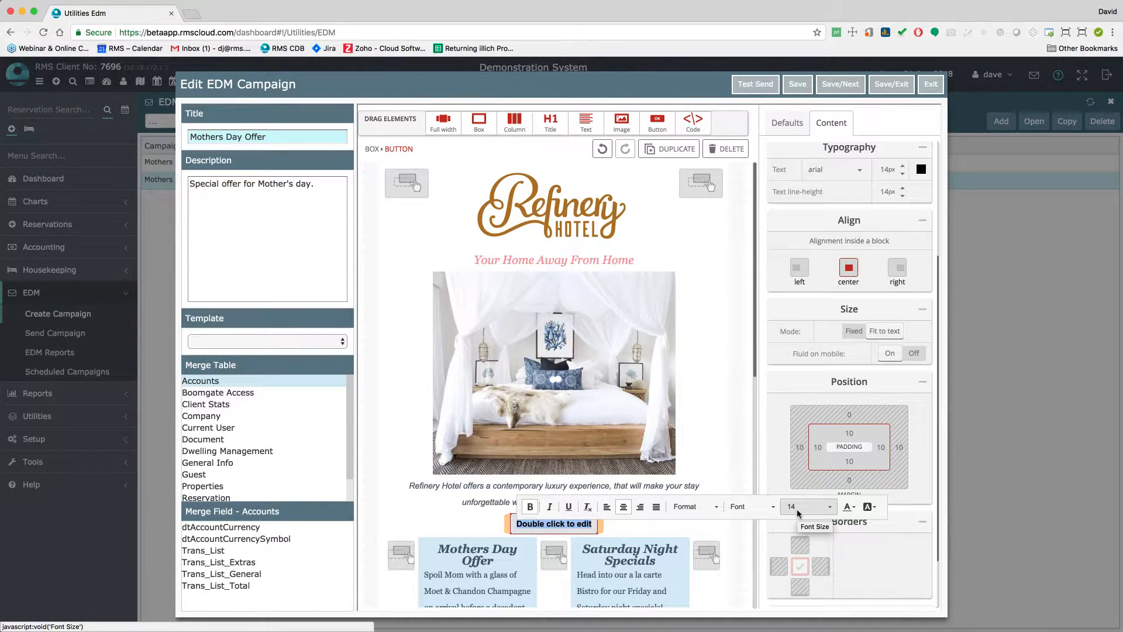
pyautogui.click(848, 506)
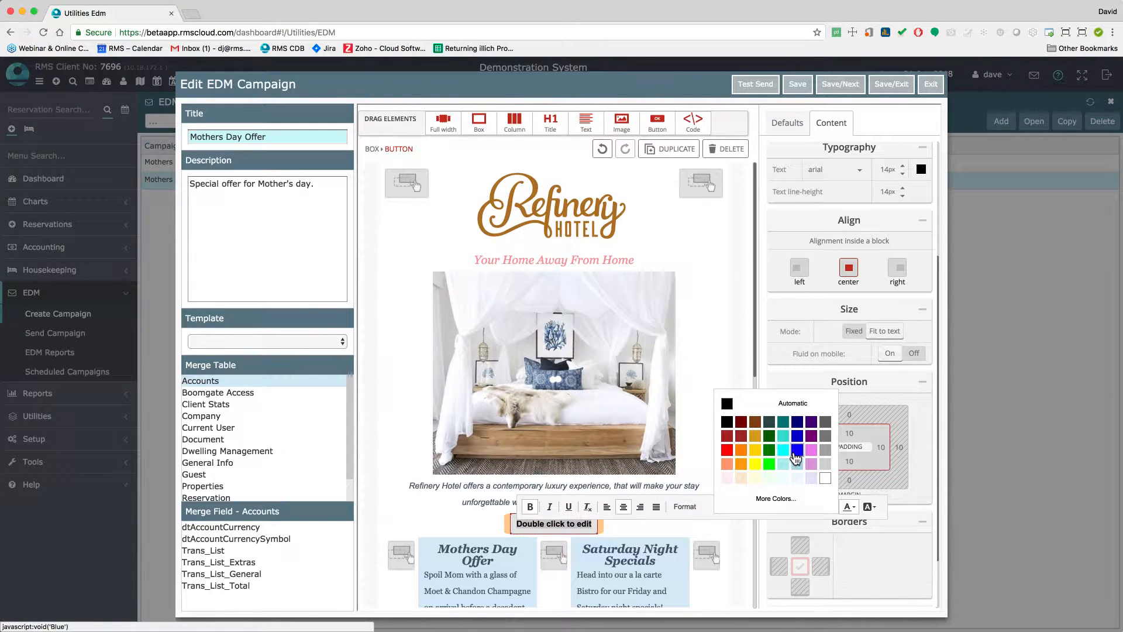
pyautogui.click(789, 450)
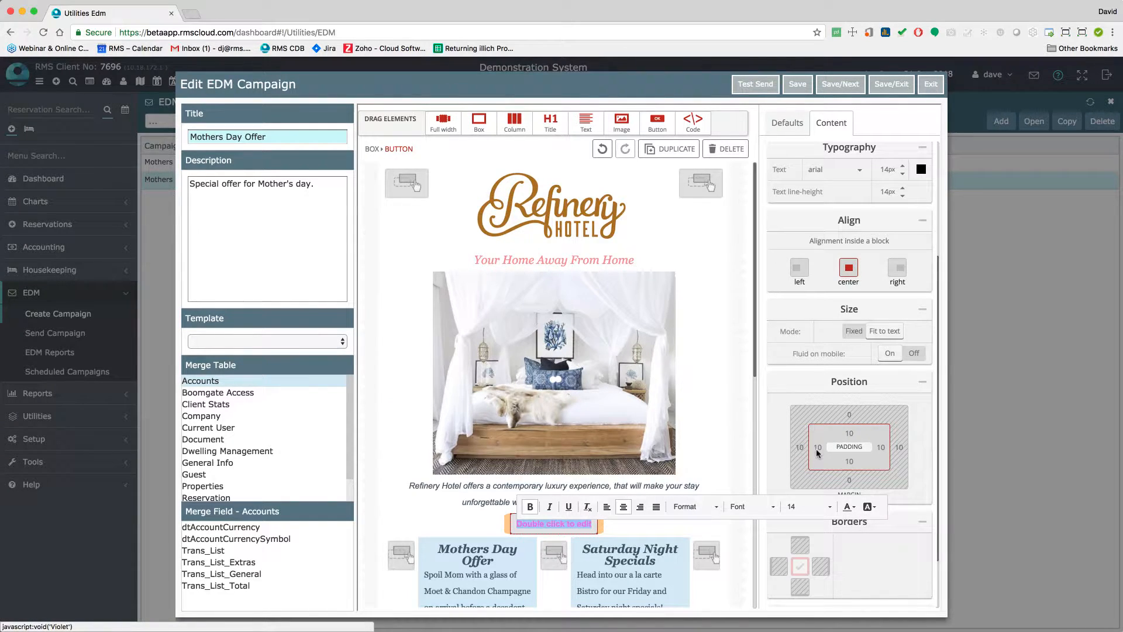
pyautogui.click(702, 440)
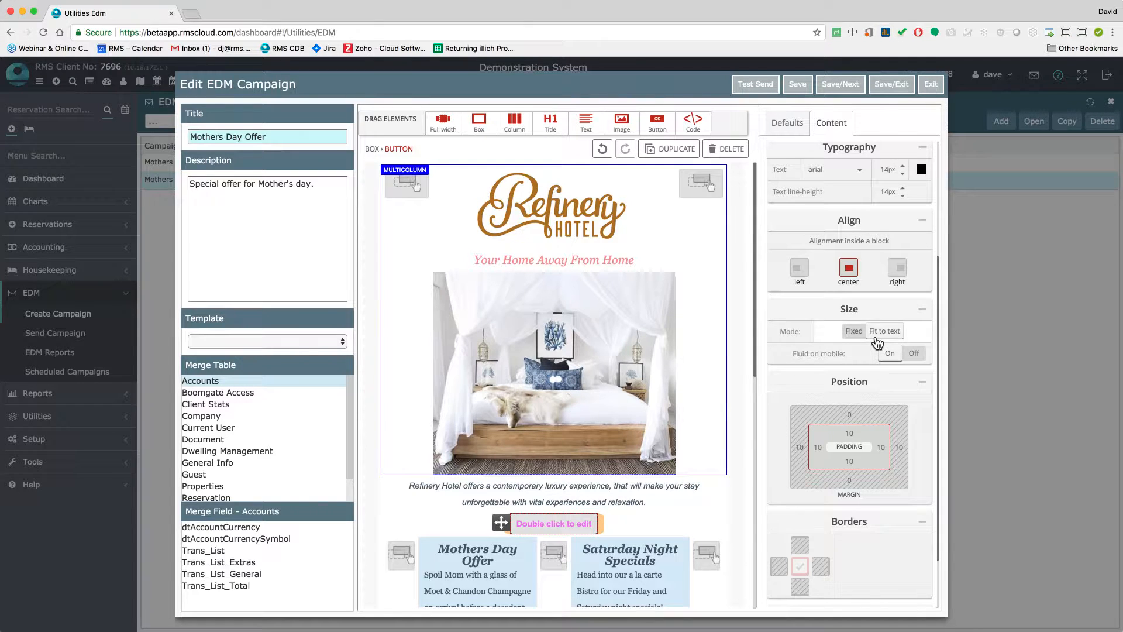
pyautogui.scroll(5, 876, 338)
pyautogui.click(828, 292)
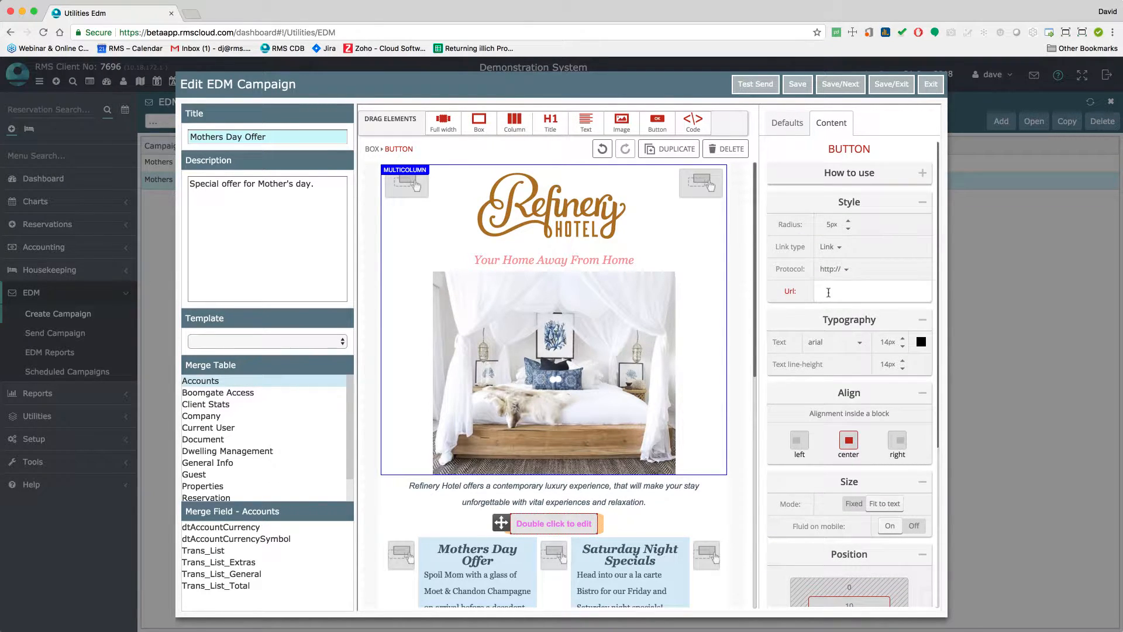
pyautogui.write('ww')
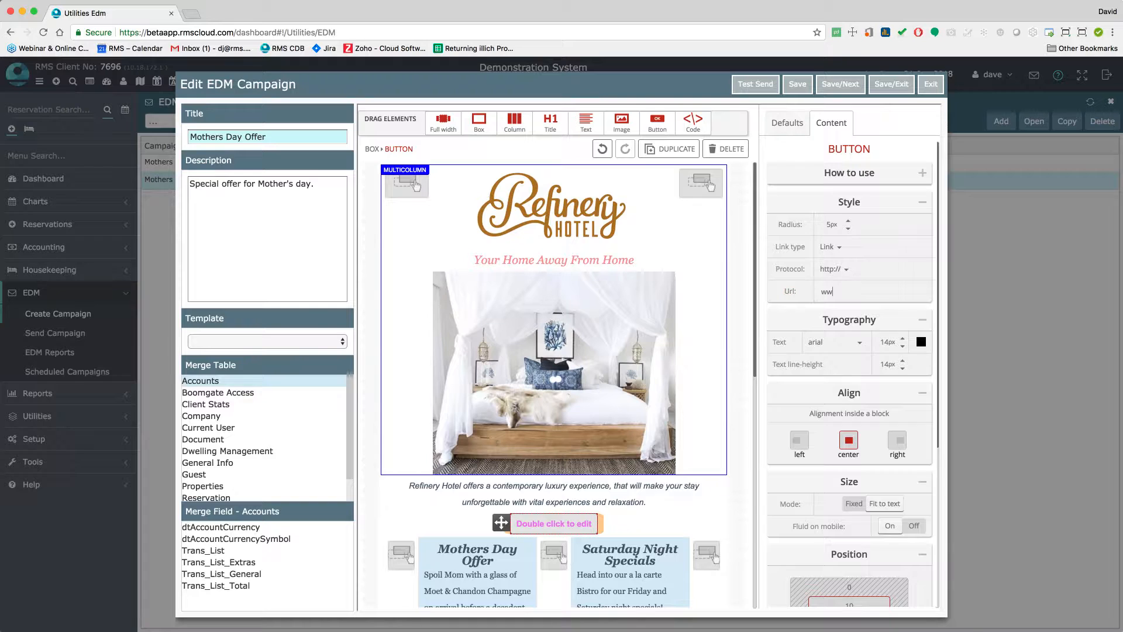
pyautogui.write('w.rms.com')
pyautogui.click(731, 153)
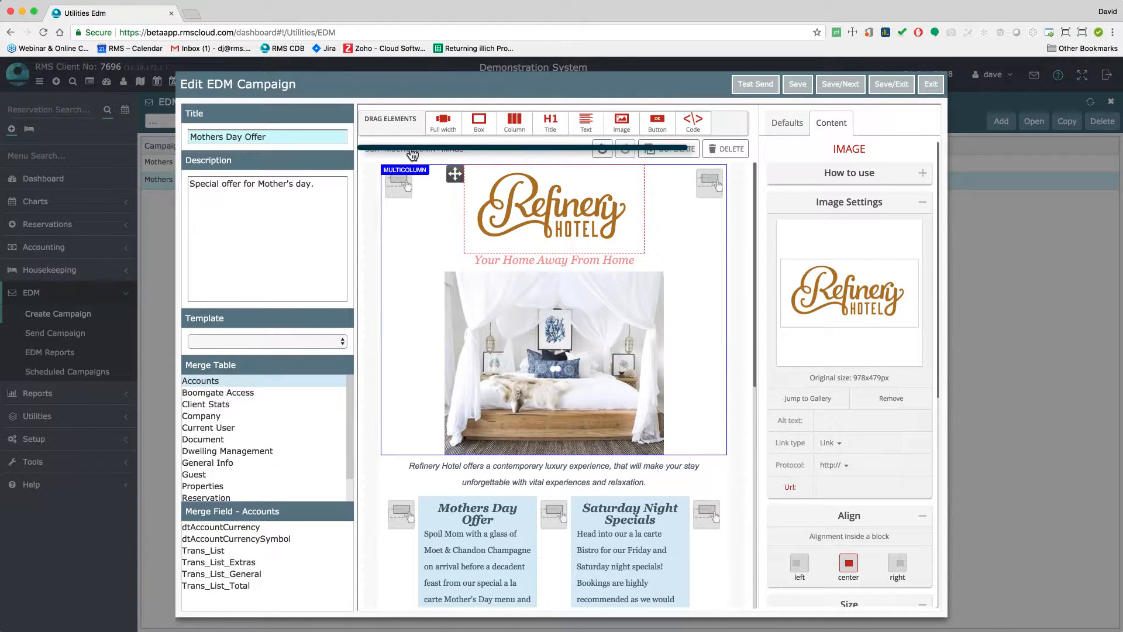
pyautogui.click(410, 150)
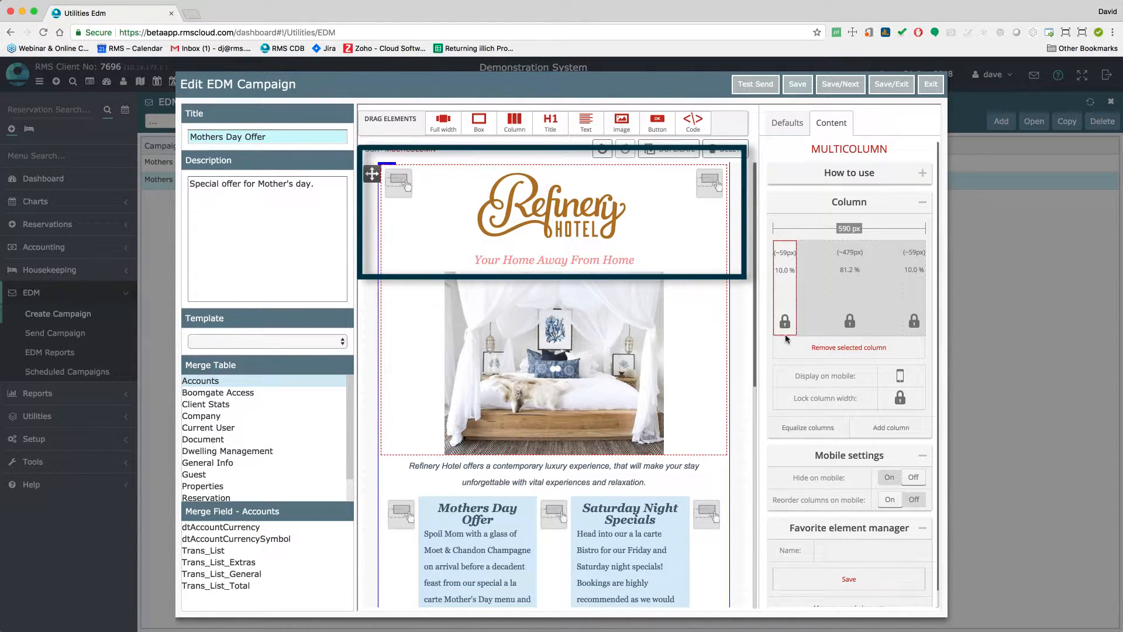
pyautogui.click(851, 328)
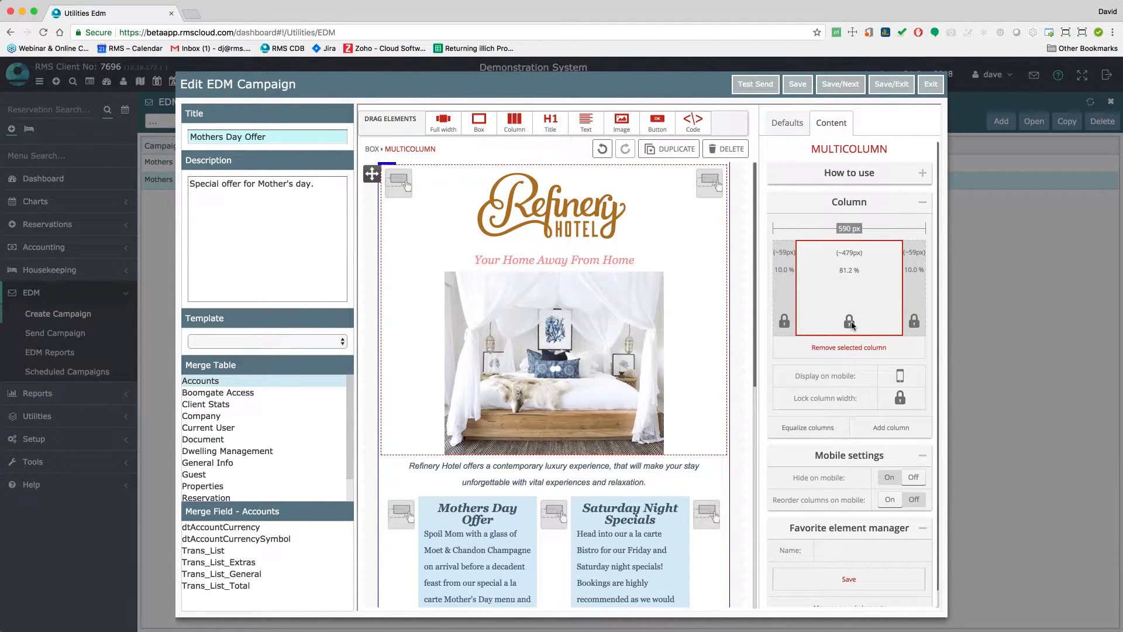
pyautogui.click(899, 400)
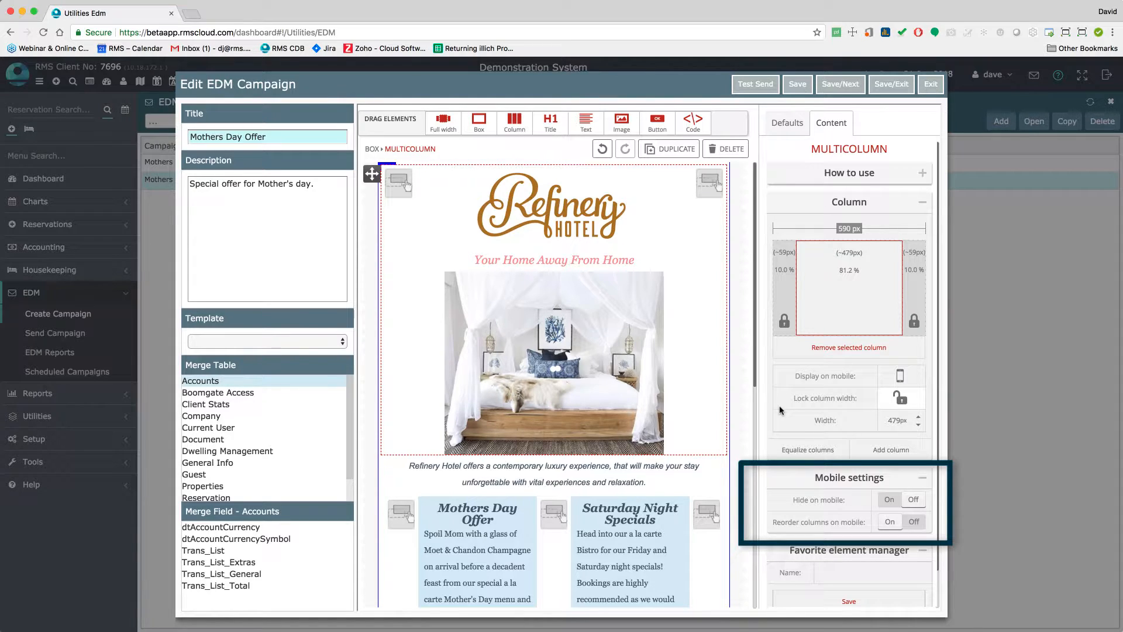
pyautogui.click(901, 400)
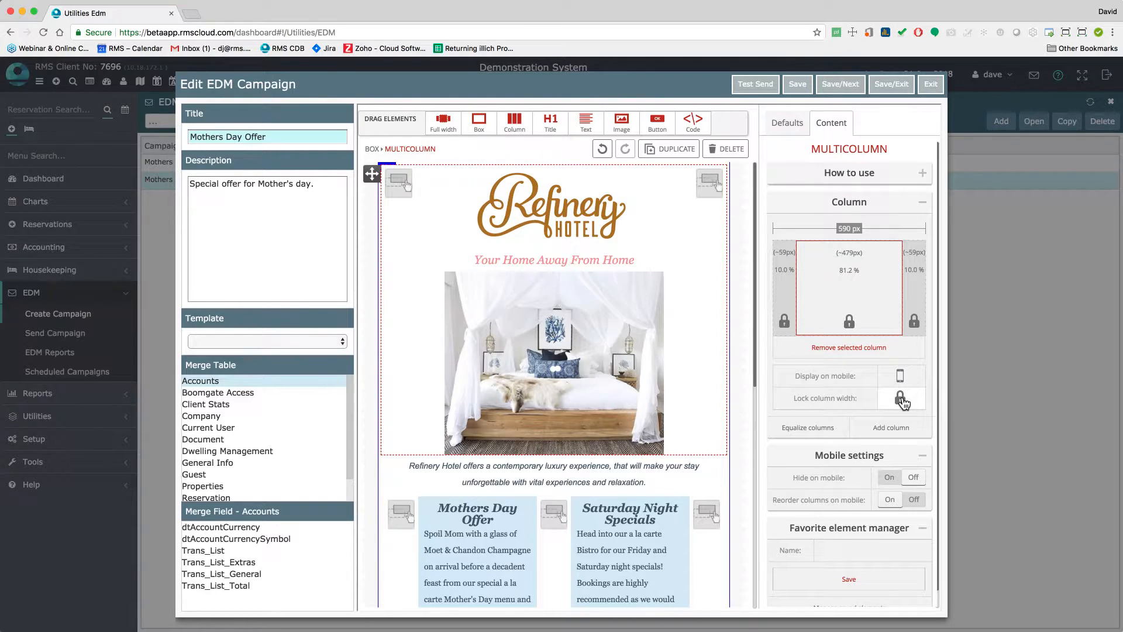
pyautogui.click(571, 264)
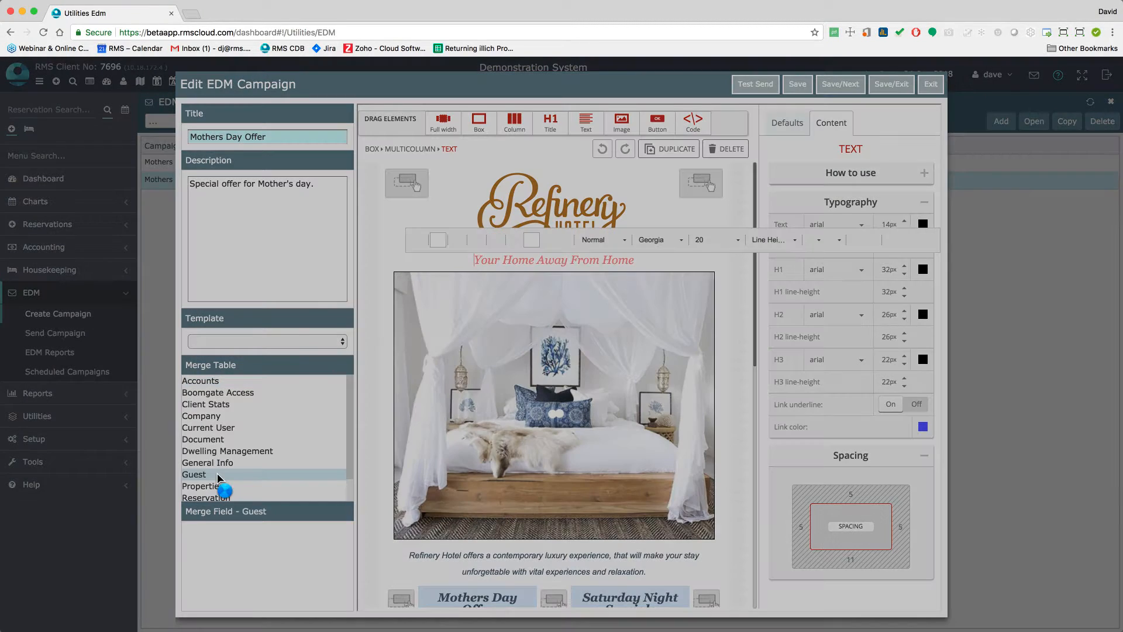
# Insert the Guest «cGiven» merge field at the start of the Your Home Away From Home tagline
pyautogui.click(224, 475)
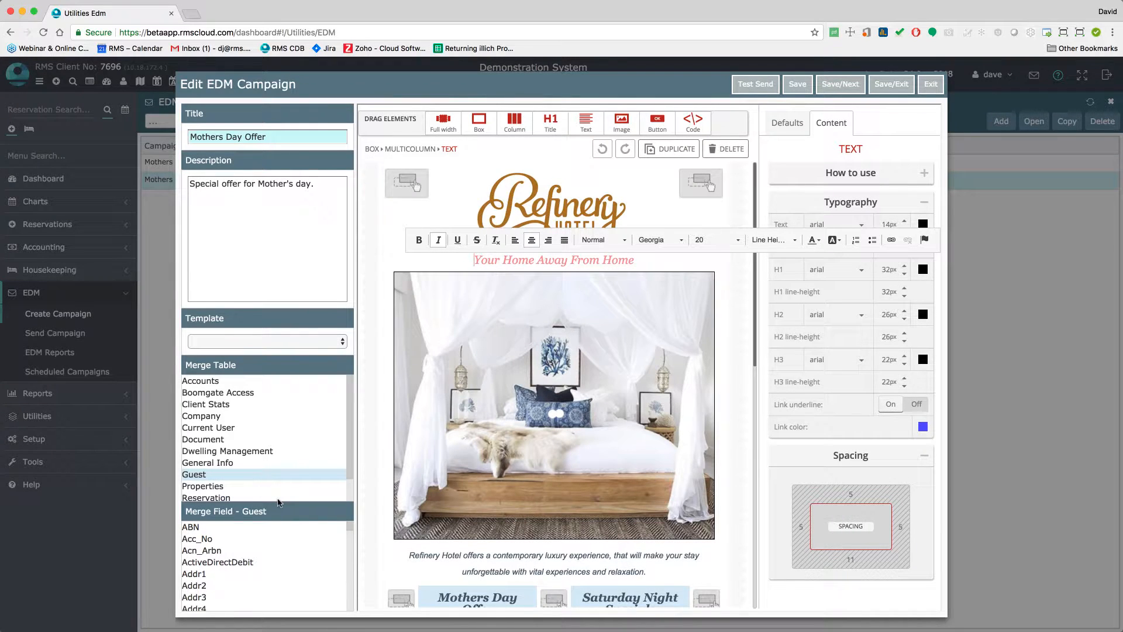
pyautogui.scroll(-5, 290, 559)
pyautogui.scroll(-8, 289, 560)
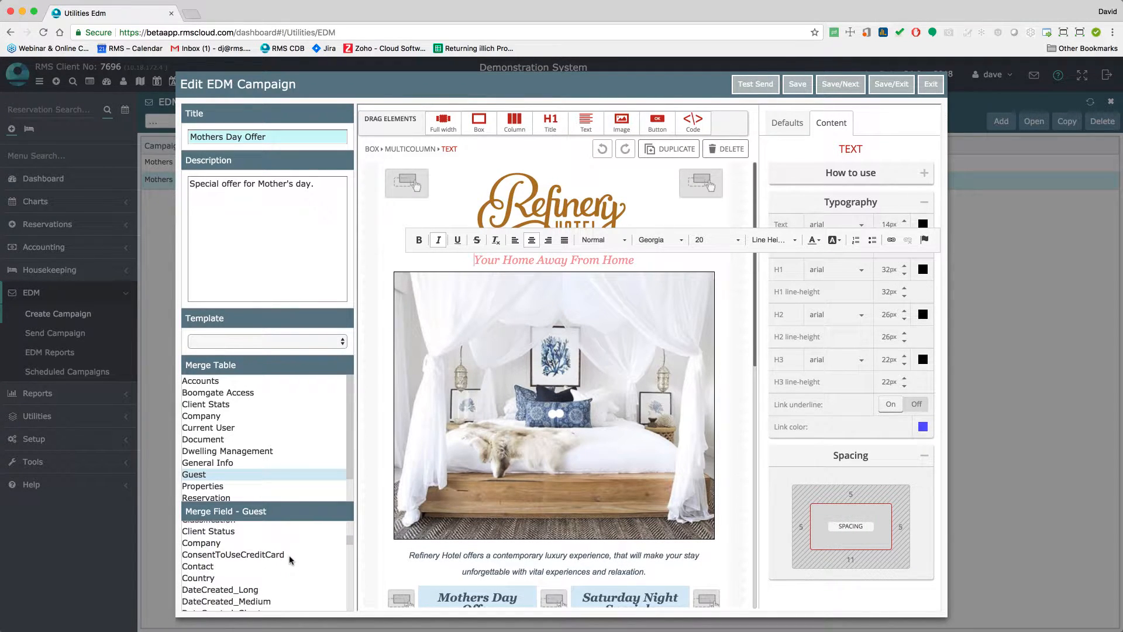
pyautogui.scroll(-5, 289, 560)
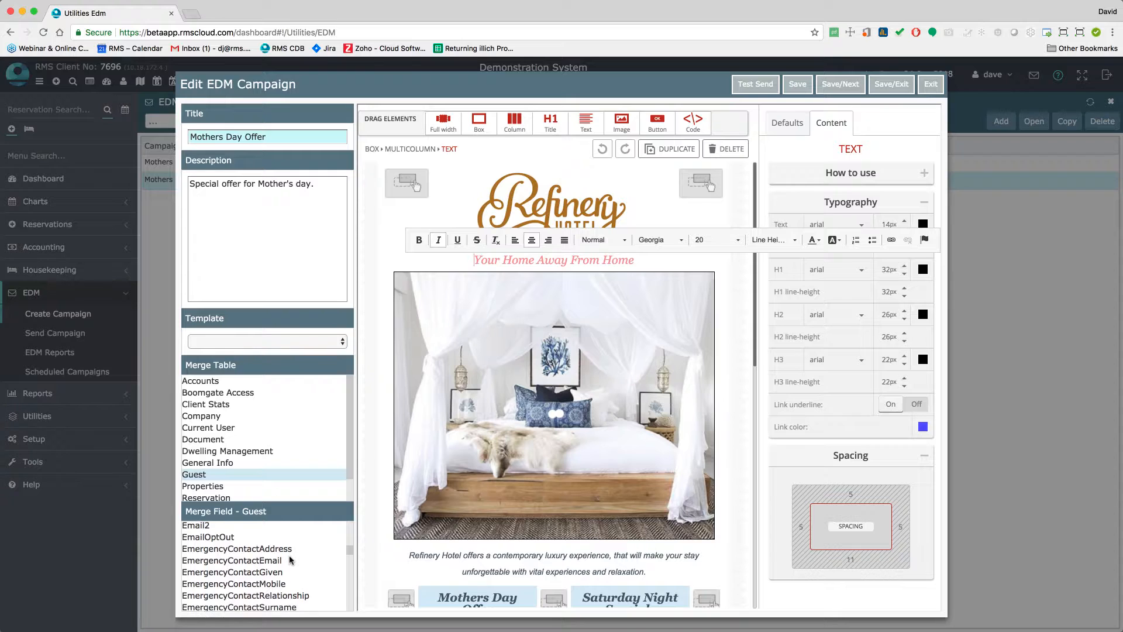
pyautogui.doubleClick(202, 576)
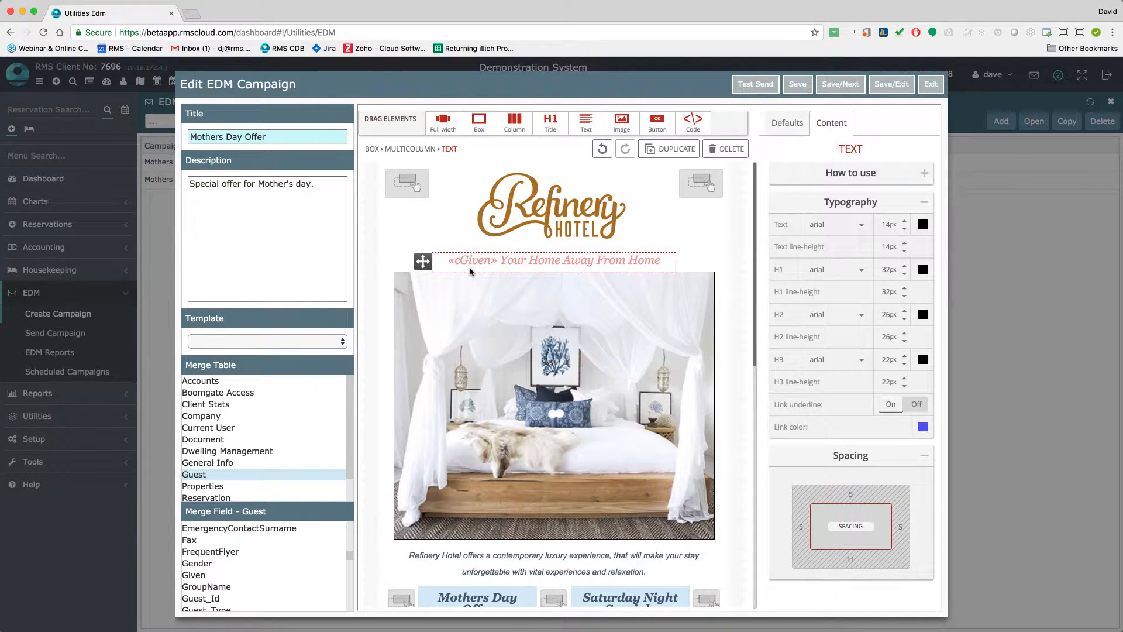
# Show the Template dropdown listing Template 1 through Template 4: Events
pyautogui.click(331, 342)
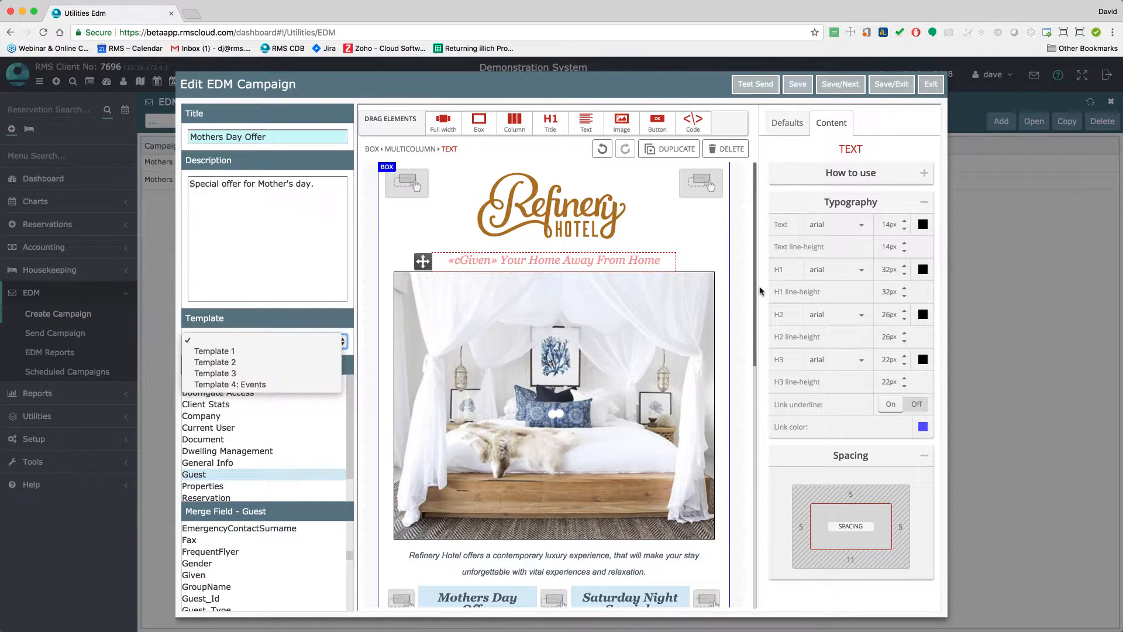
# Dismiss the template list and test-send the email to one address, acknowledging the confirmation
pyautogui.click(754, 86)
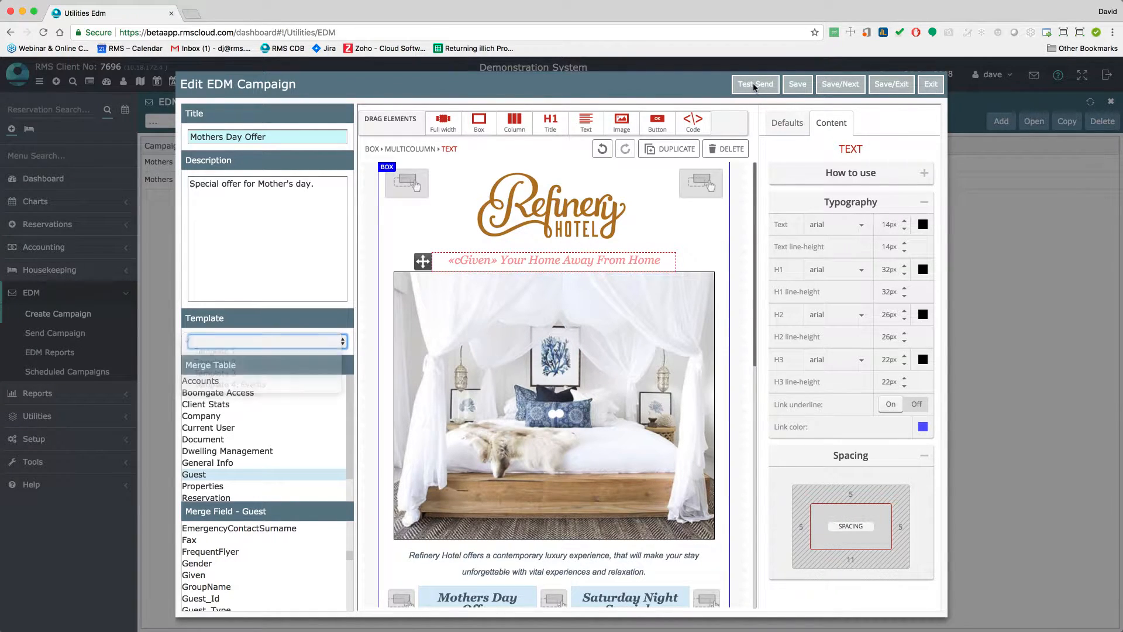
pyautogui.click(755, 88)
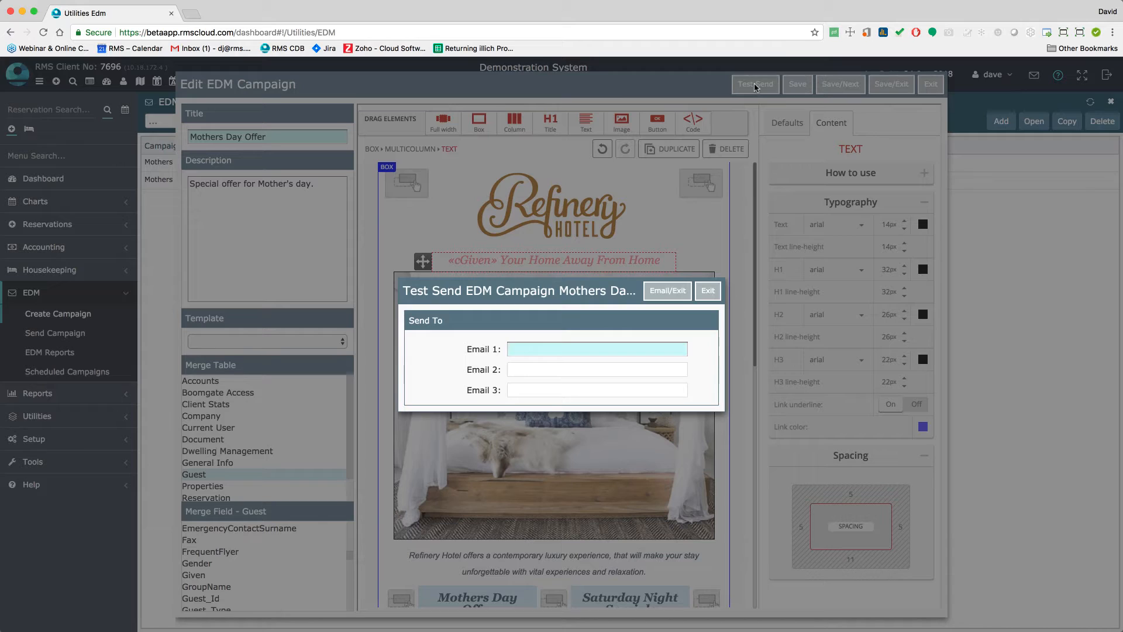
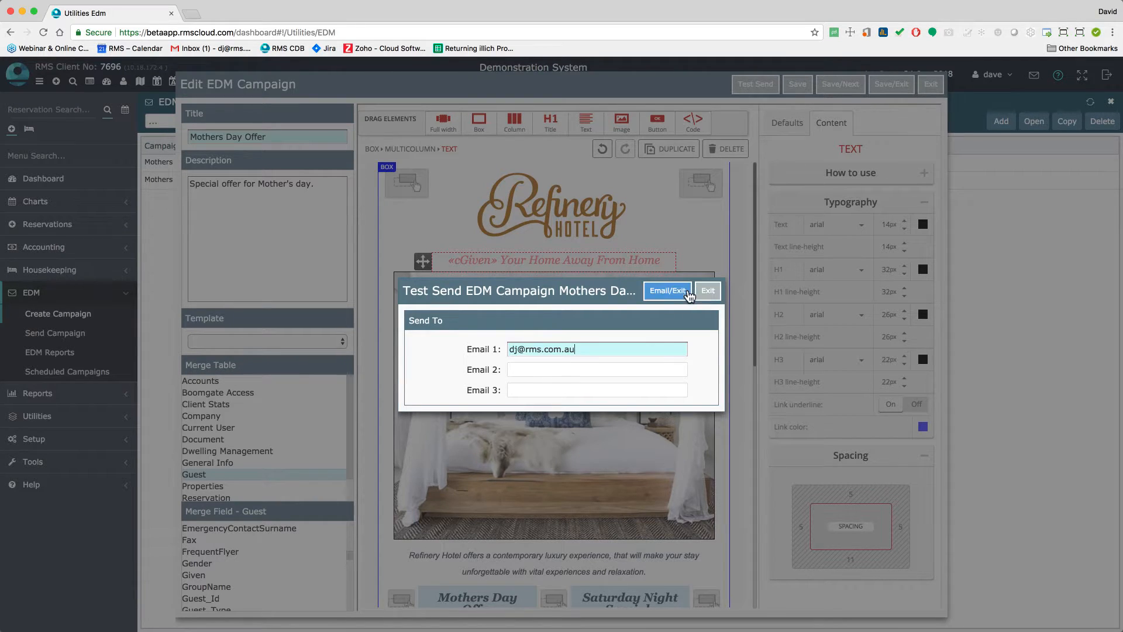
pyautogui.click(668, 292)
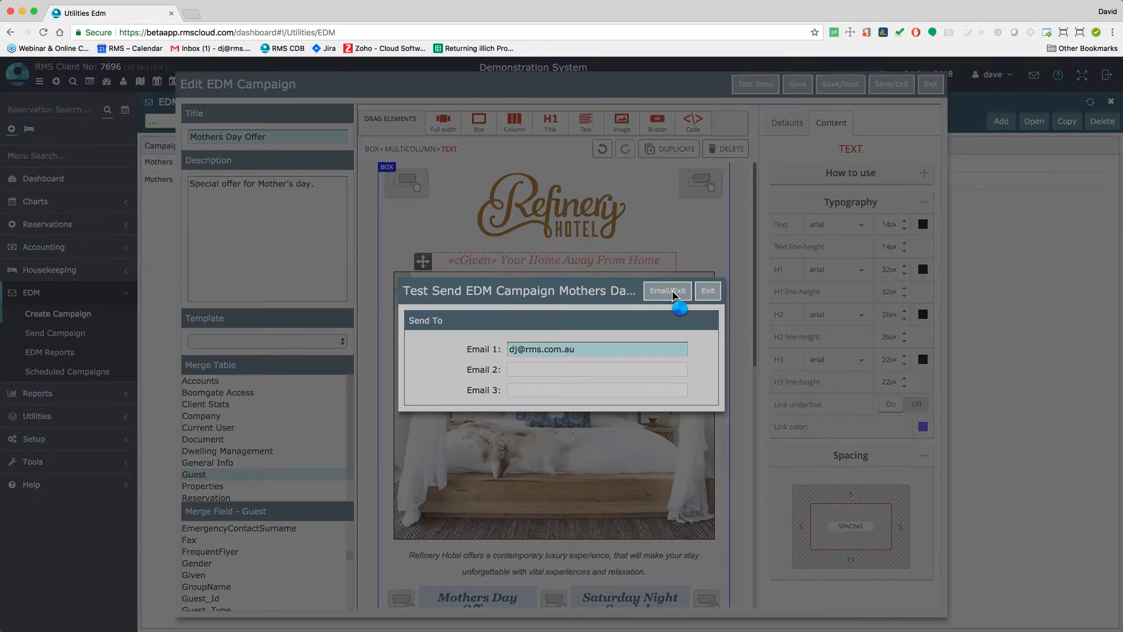
pyautogui.click(721, 372)
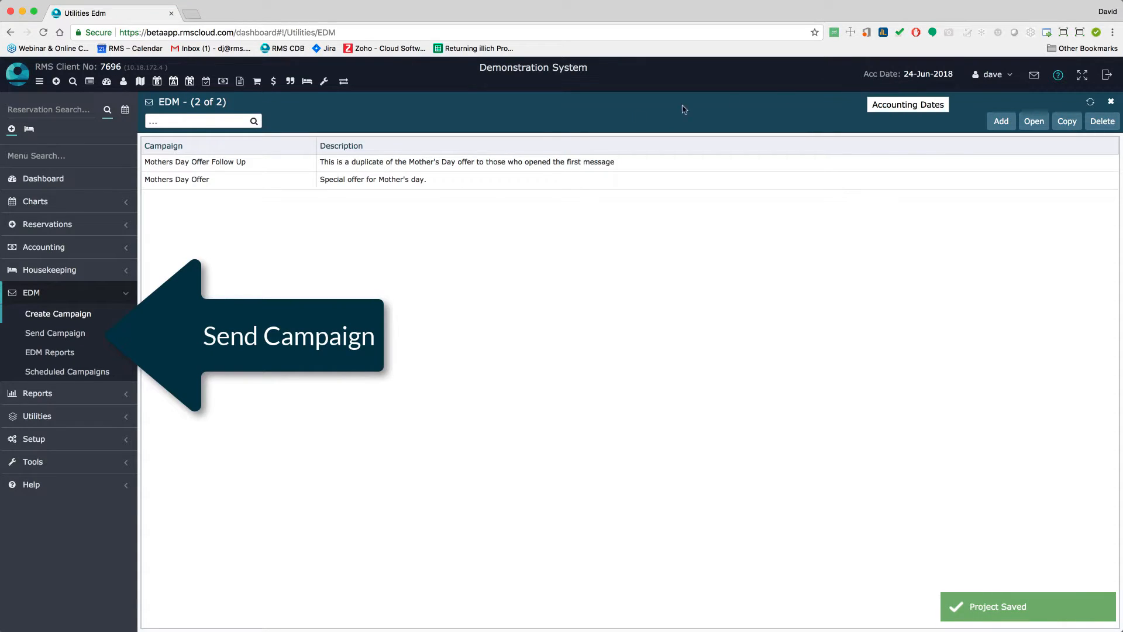
# Go to EDM Send Campaign and load the Mothers Day template in Report Writer
pyautogui.click(73, 335)
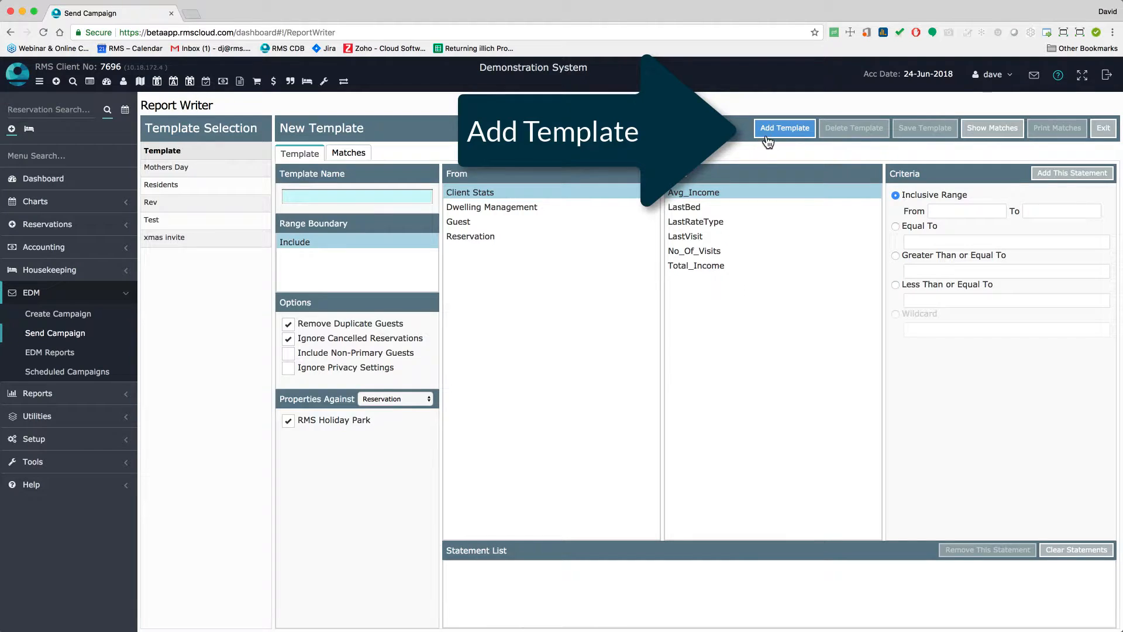
pyautogui.click(215, 167)
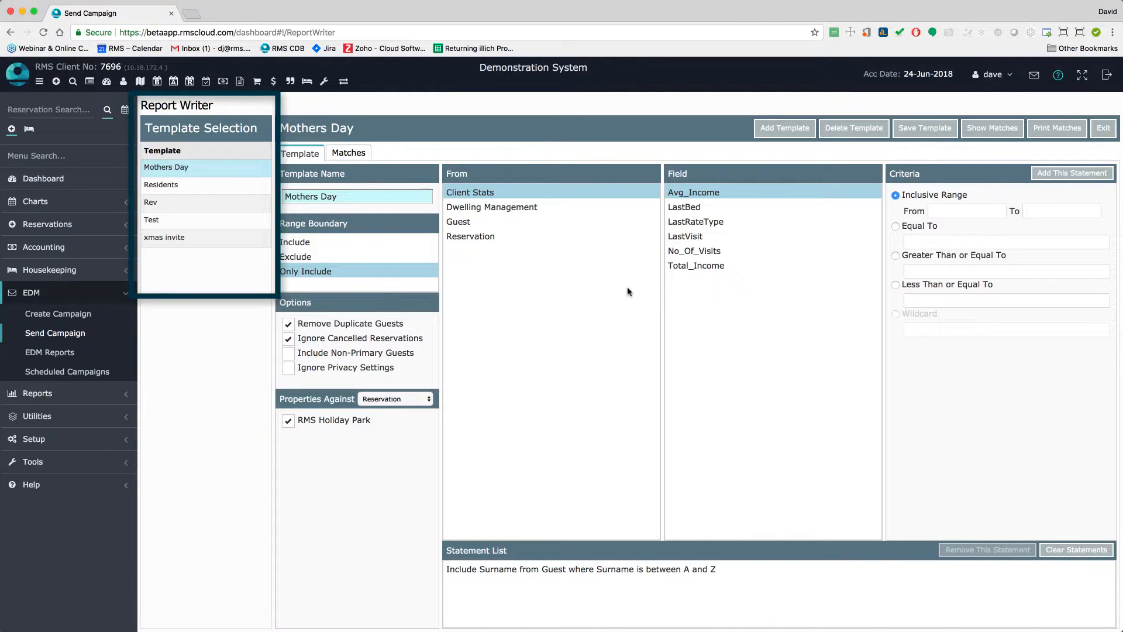
# Add an Only Include statement on Reservation Arrive_Date_Medium, 01-Jun-2017 to 24-Jun-2018
pyautogui.click(490, 240)
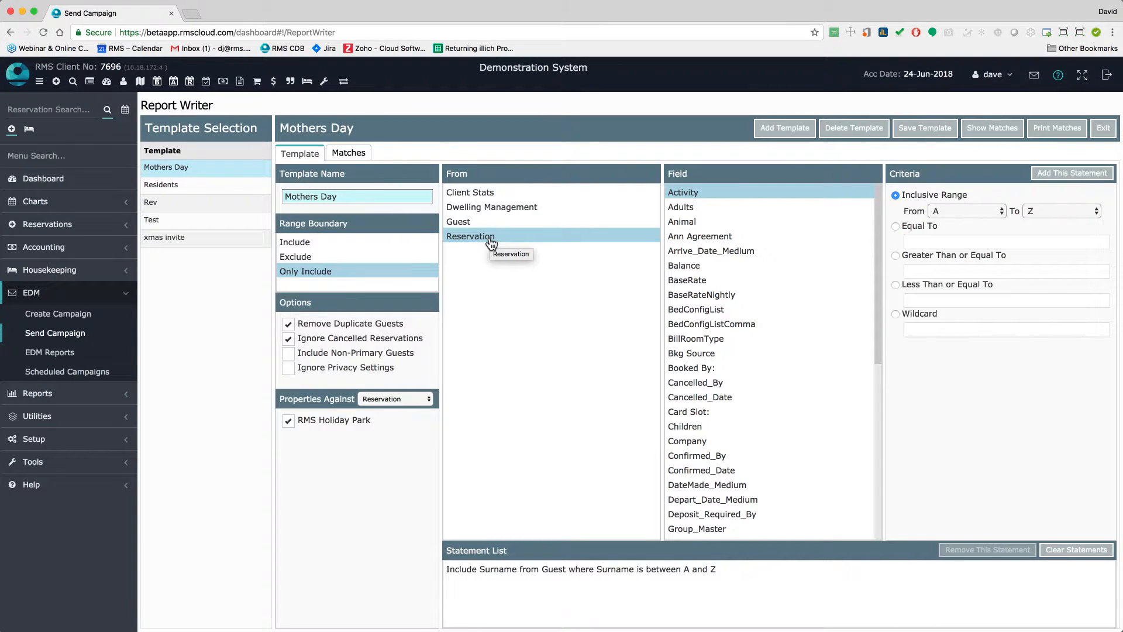
pyautogui.click(721, 258)
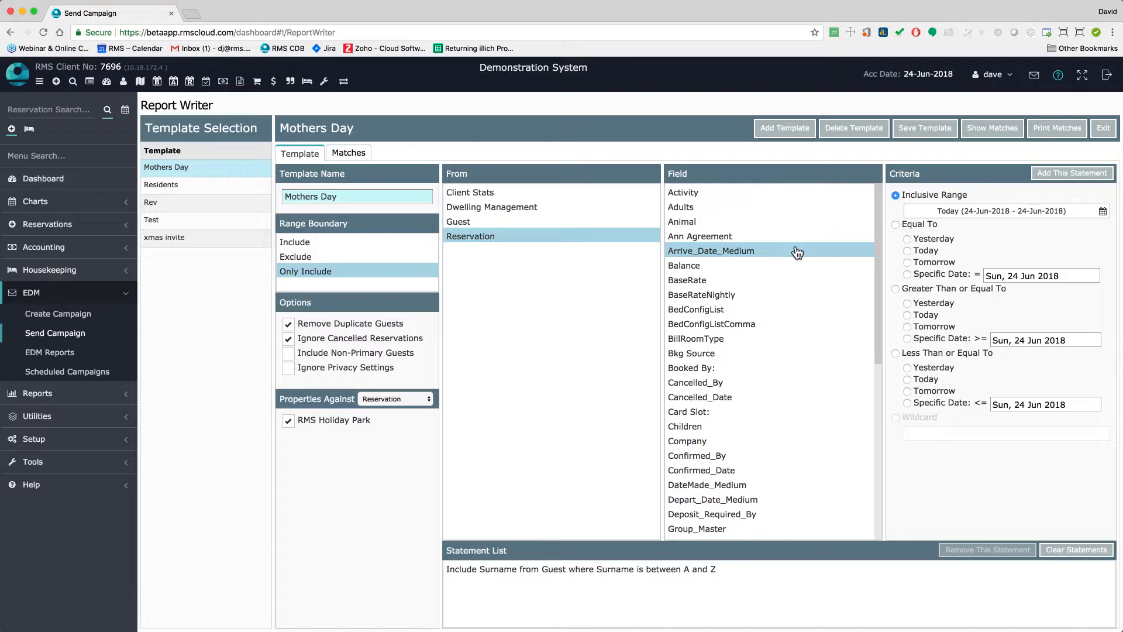
pyautogui.click(964, 214)
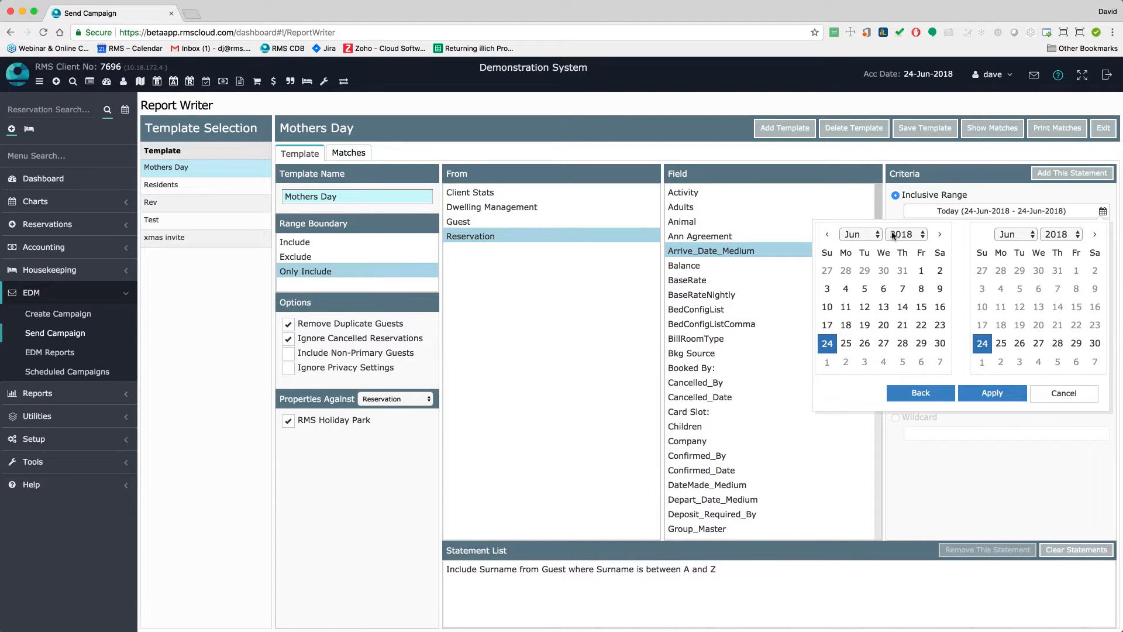
pyautogui.click(893, 235)
pyautogui.click(909, 256)
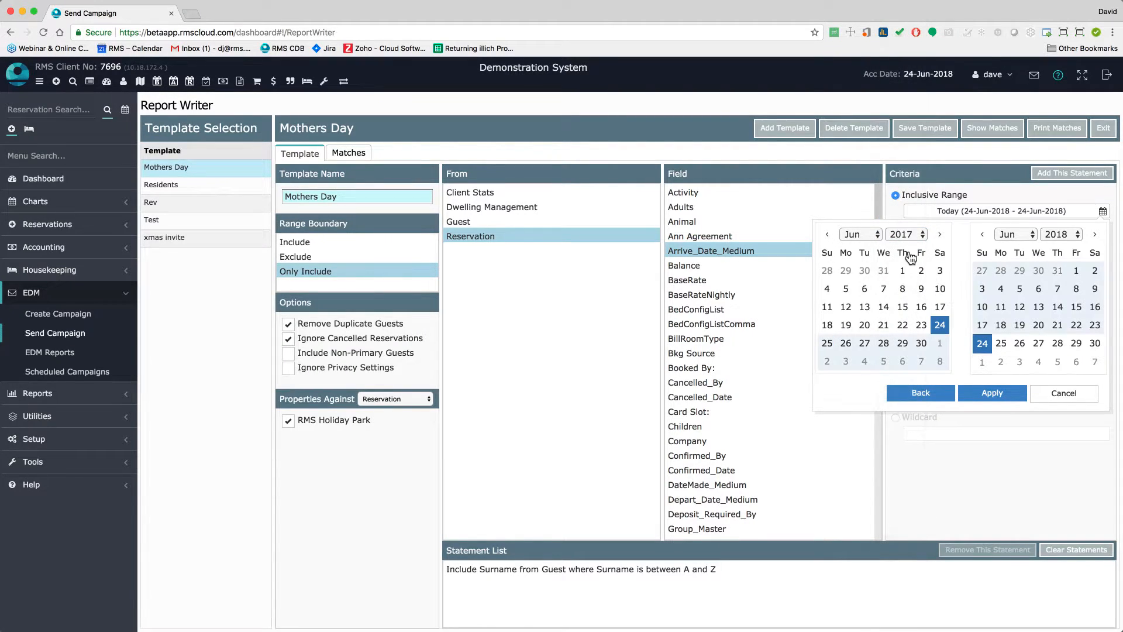
pyautogui.click(902, 270)
pyautogui.click(987, 392)
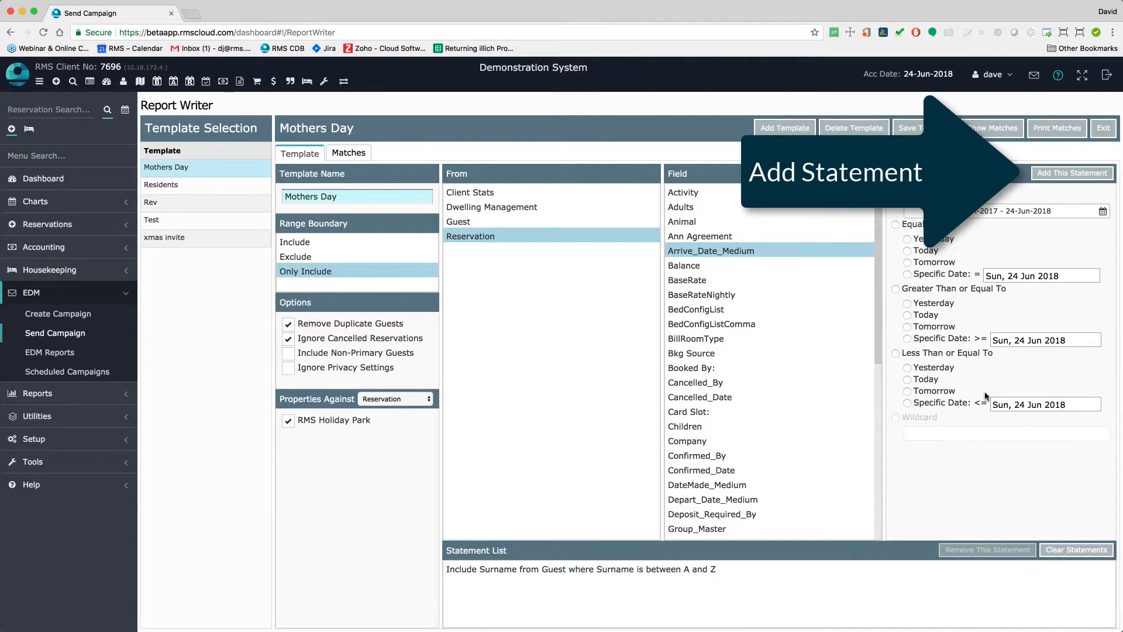
pyautogui.click(1068, 176)
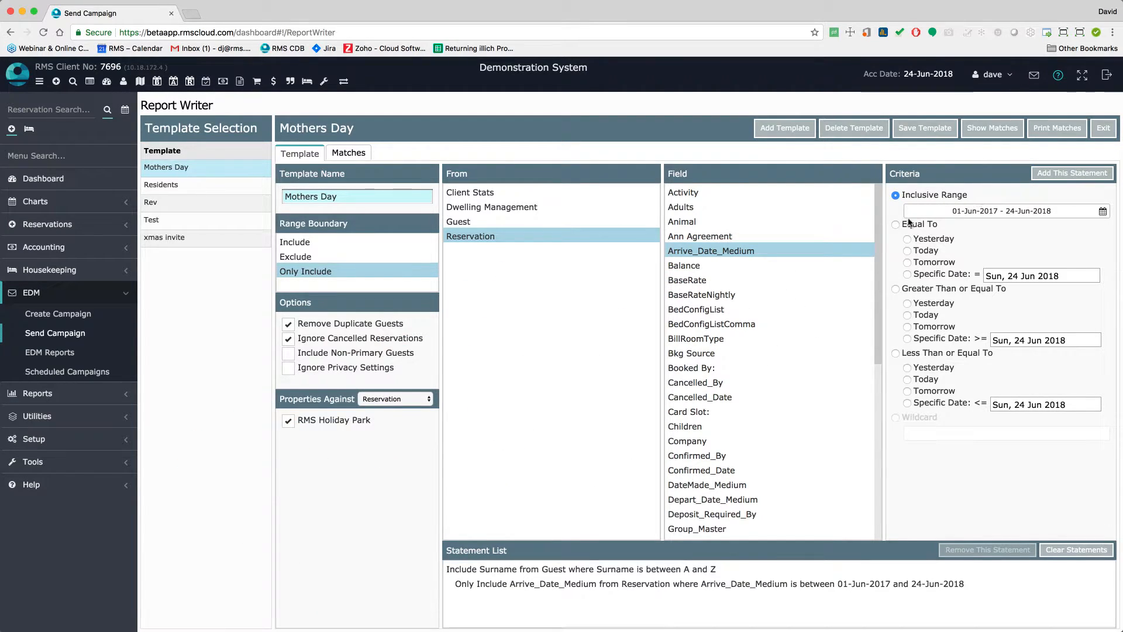
pyautogui.scroll(-5, 752, 361)
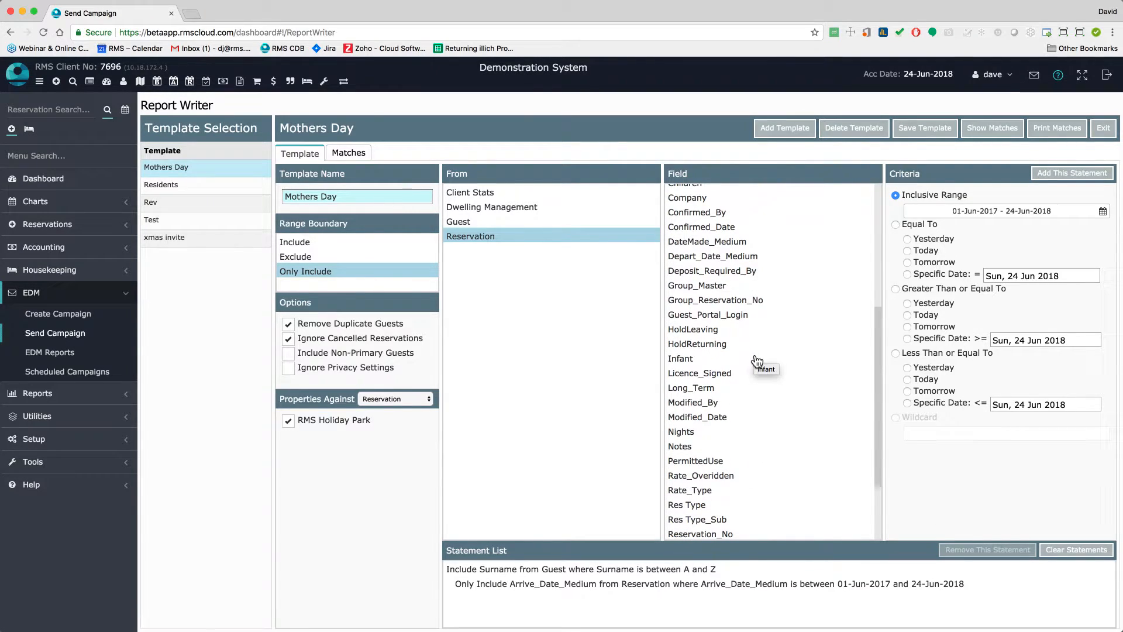
# Add a third statement to the Mothers Day report: Room Type equal to Villa
pyautogui.scroll(-2, 757, 362)
pyautogui.scroll(-2, 757, 361)
pyautogui.click(705, 491)
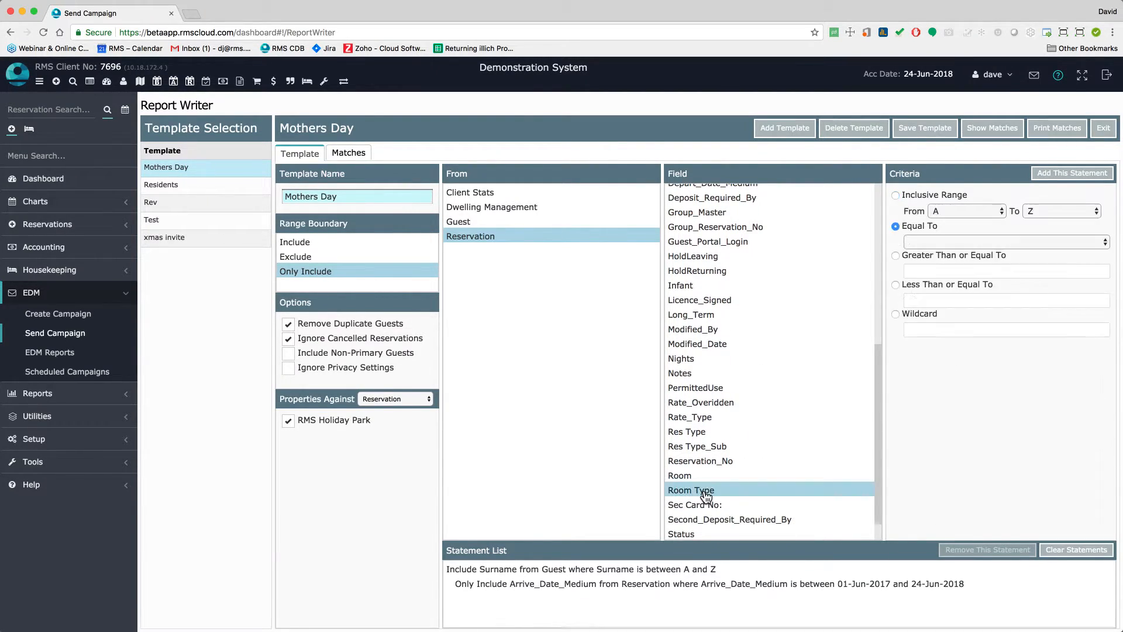
pyautogui.click(1037, 244)
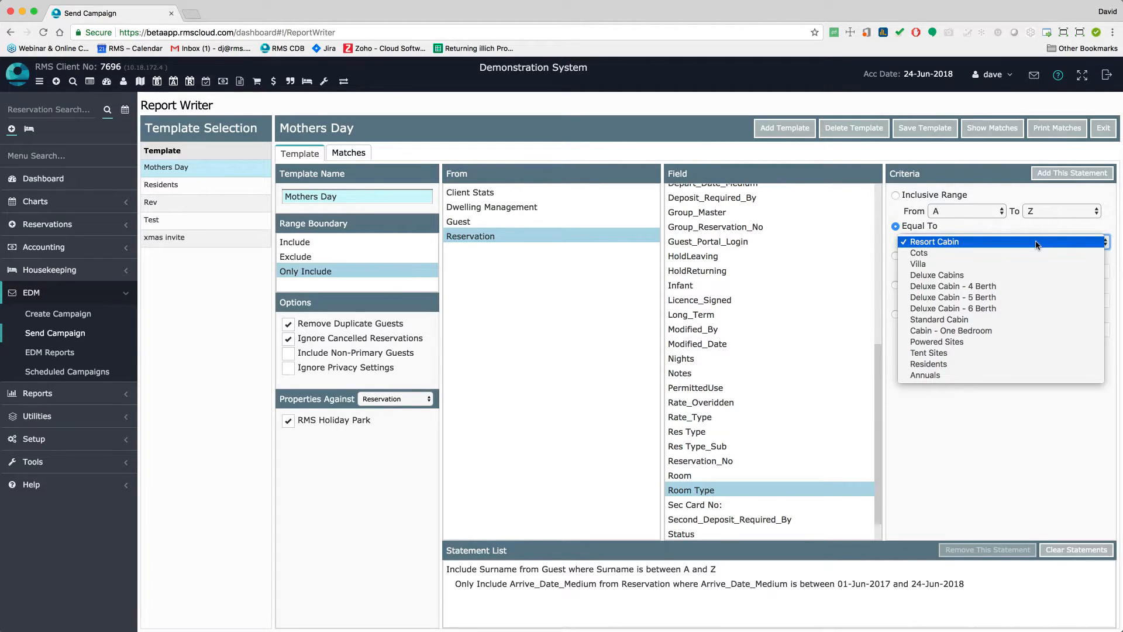
pyautogui.click(1018, 267)
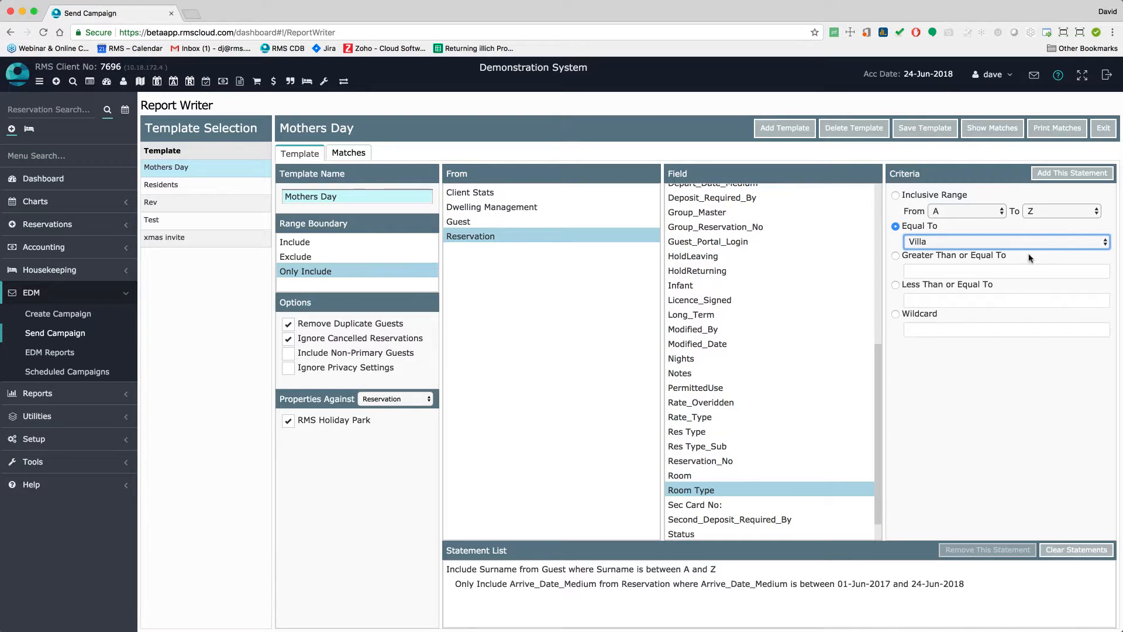
pyautogui.click(1069, 174)
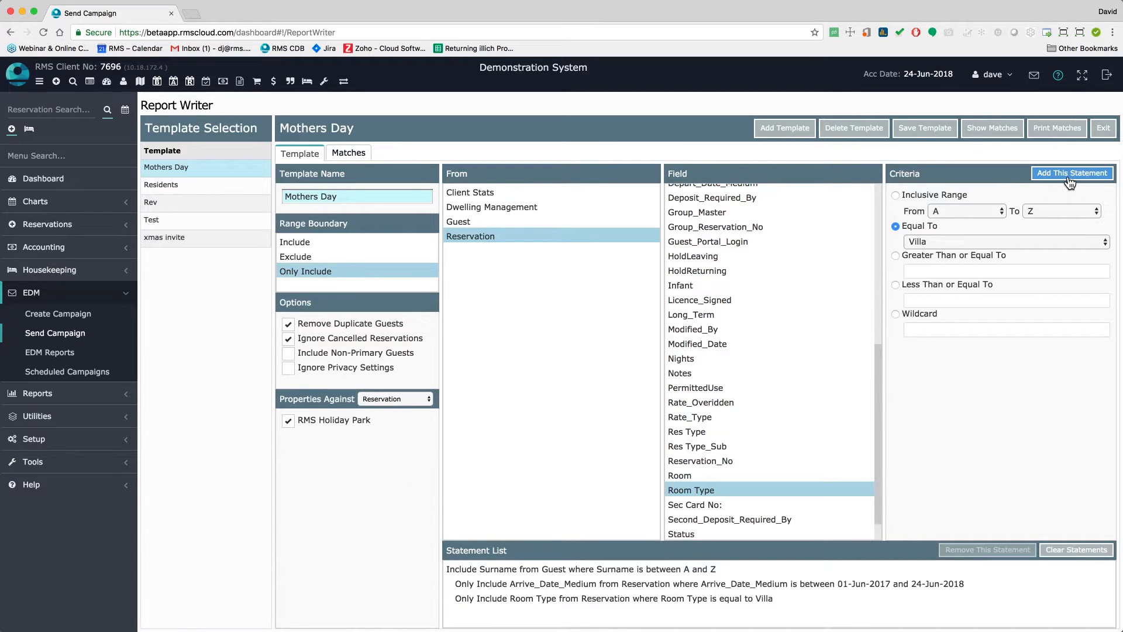
# Start a campaign to the 321 matched guests using the Mothers Day Offer template, entering reply-to email and sender name
pyautogui.click(1004, 130)
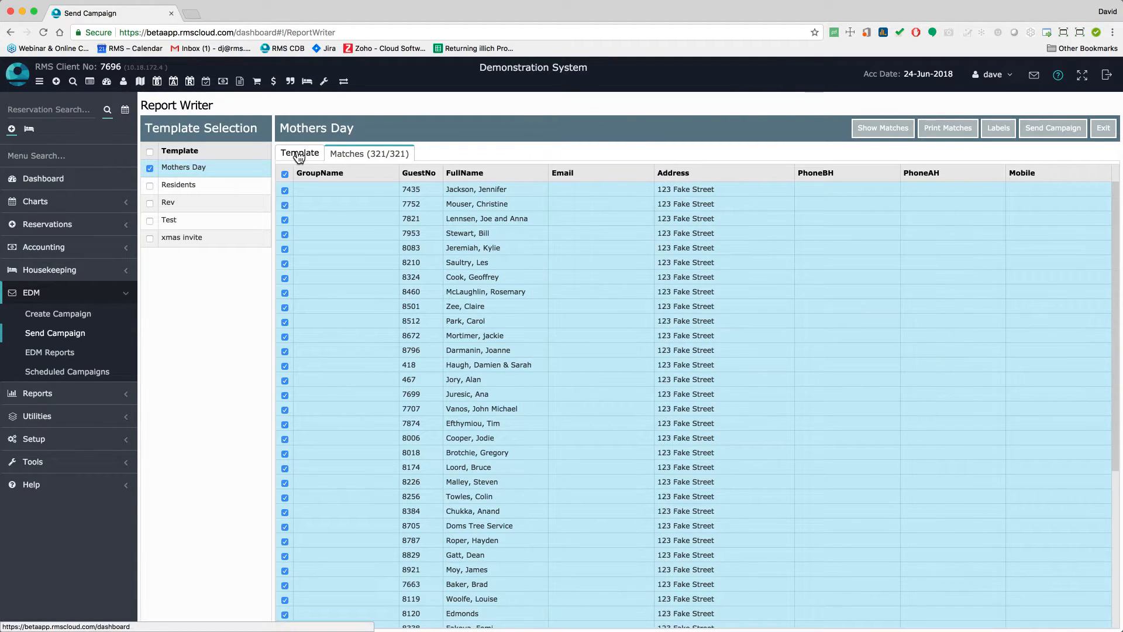
pyautogui.click(1040, 135)
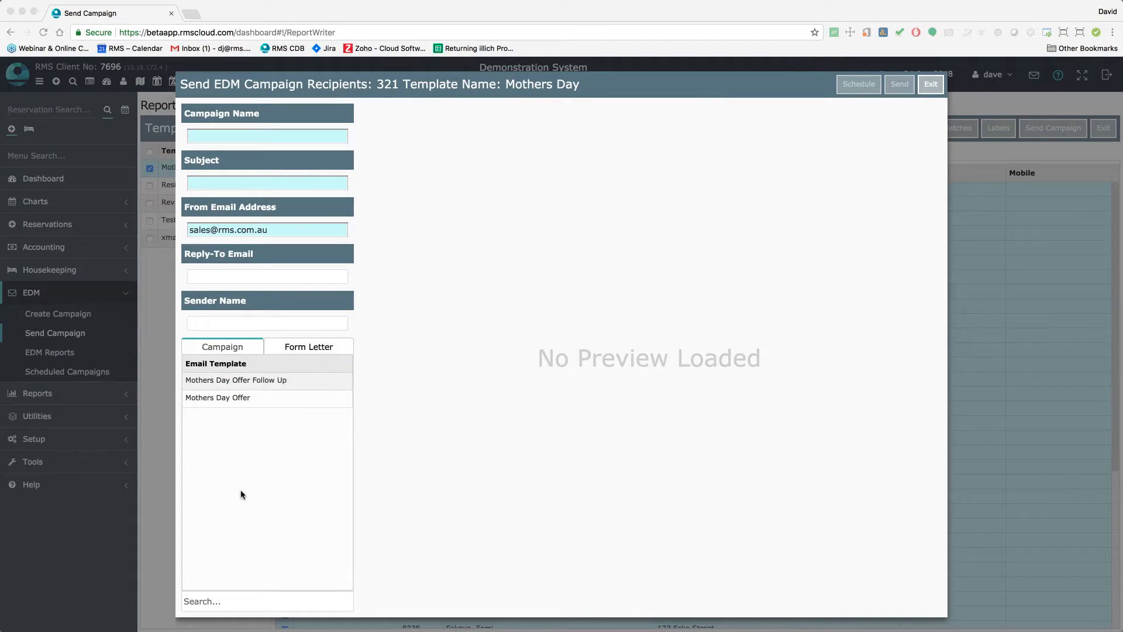
pyautogui.click(239, 401)
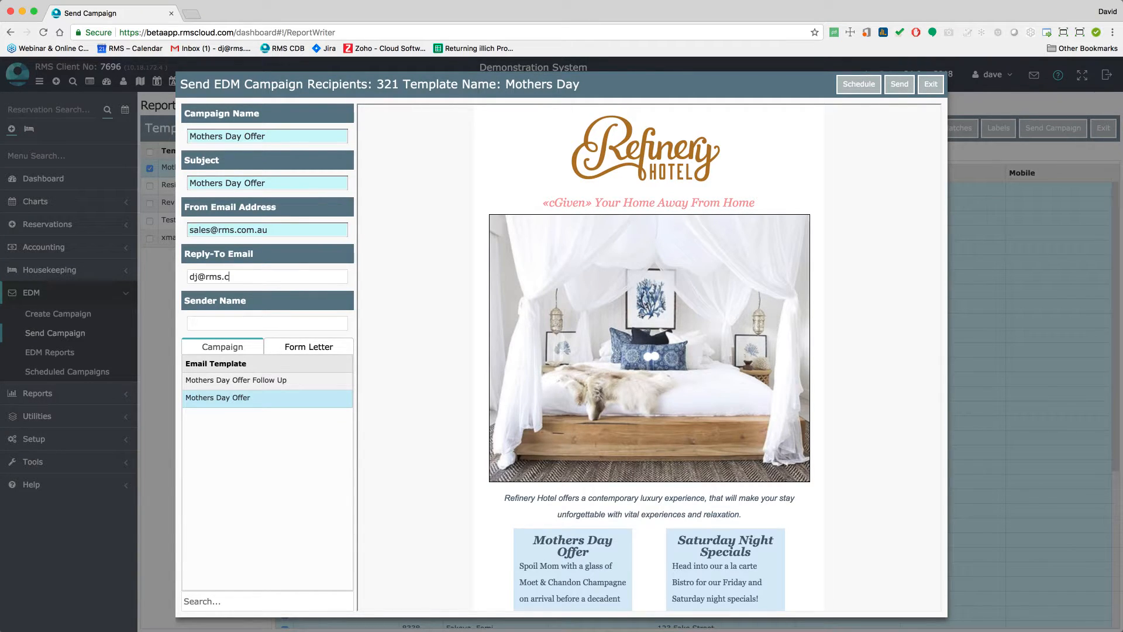
# Schedule the Mothers Day Offer campaign to send on 25 June 2018 at 8:30 AM
pyautogui.click(857, 92)
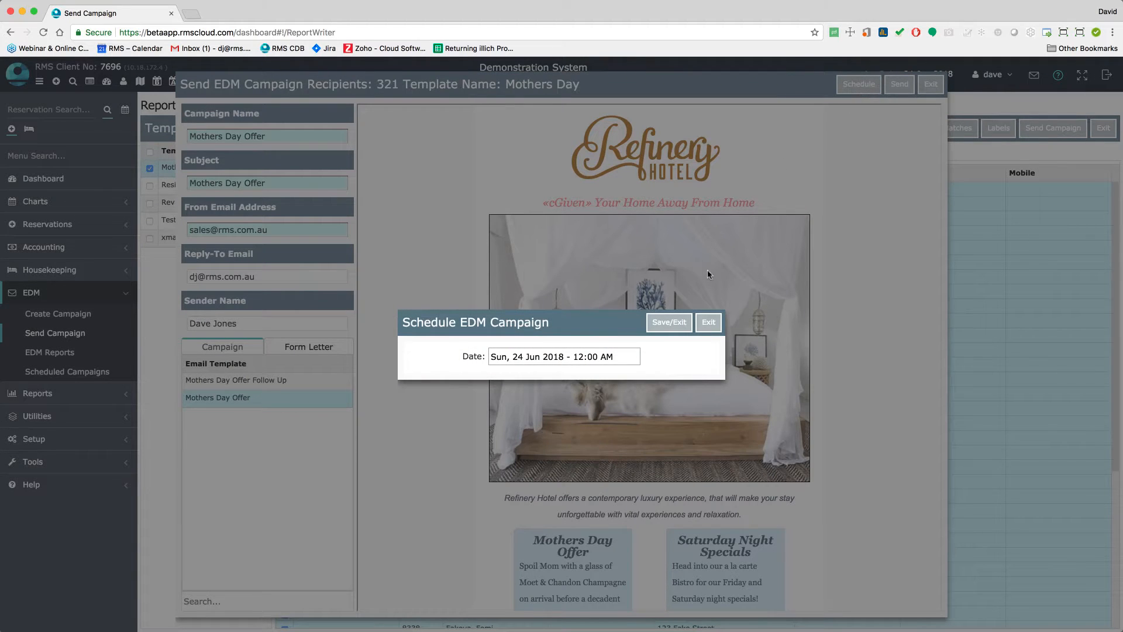
pyautogui.click(571, 353)
pyautogui.click(673, 489)
pyautogui.click(760, 535)
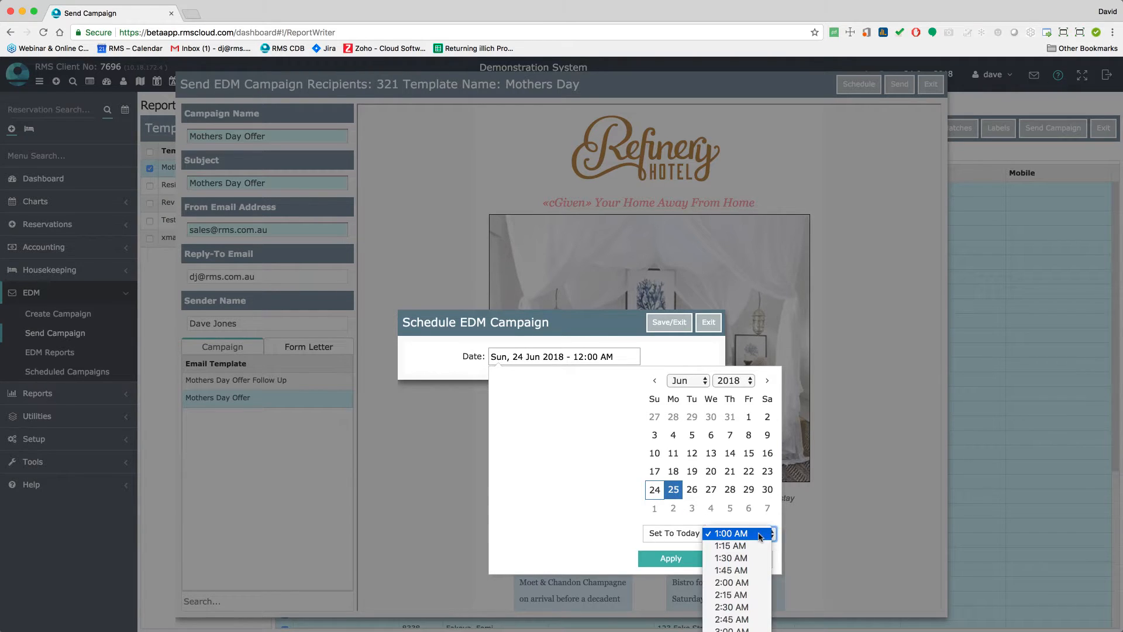
pyautogui.click(722, 595)
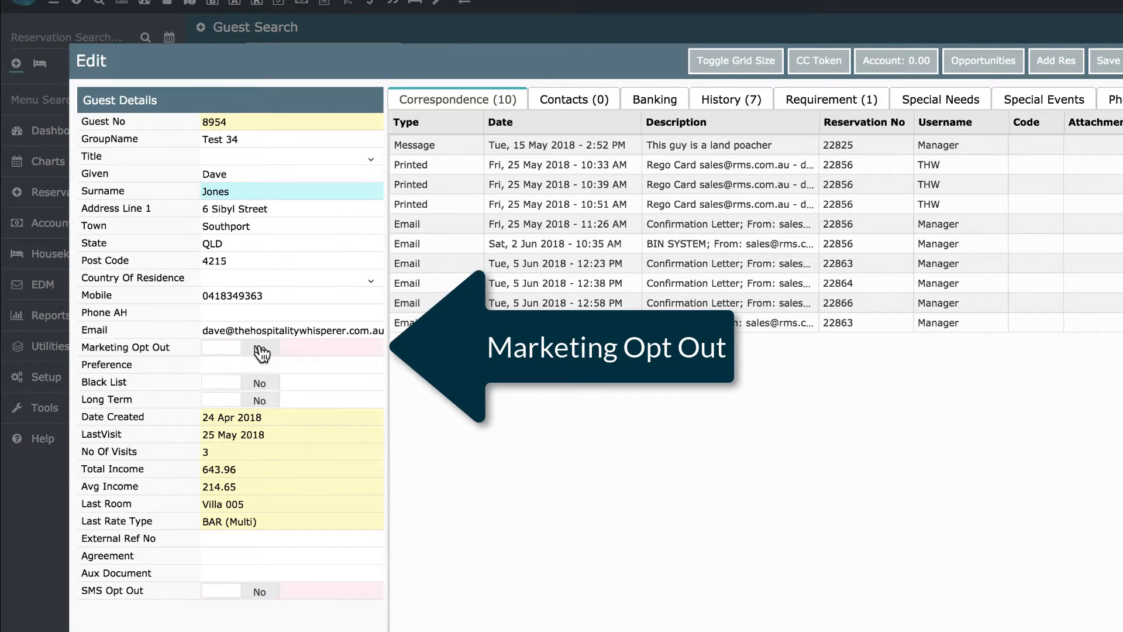
# Set the guest's Marketing Opt Out field to Yes
pyautogui.click(230, 349)
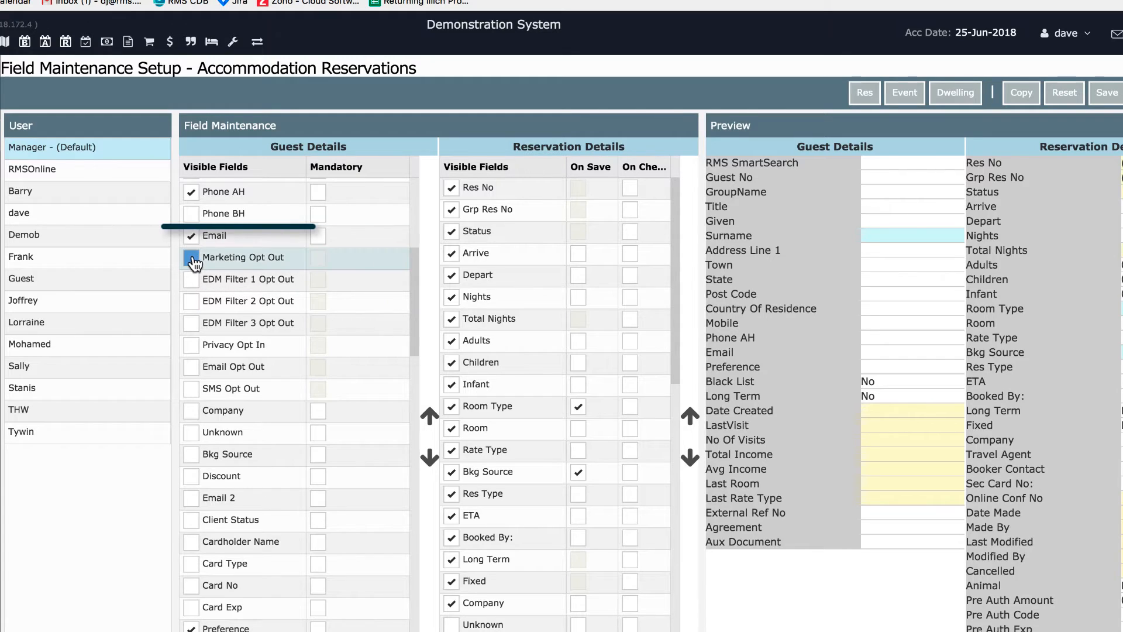
# Make Marketing, EDM Filter 1–3, Email and SMS Opt Out plus Privacy Opt In visible in Guest Details
pyautogui.click(191, 257)
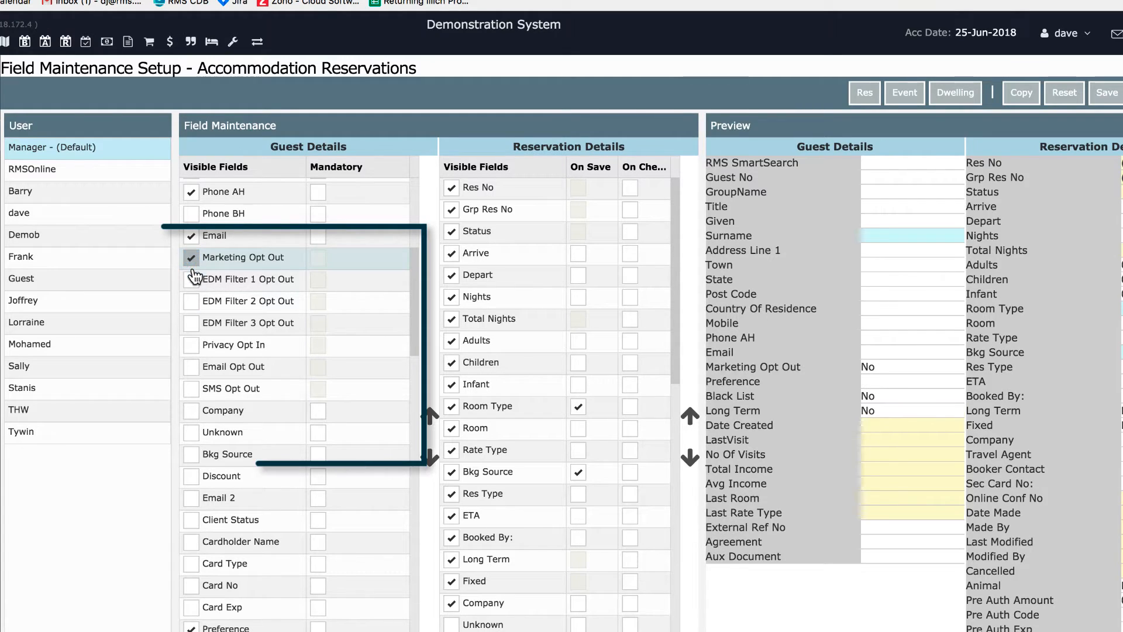
pyautogui.click(191, 279)
pyautogui.click(191, 301)
pyautogui.click(191, 322)
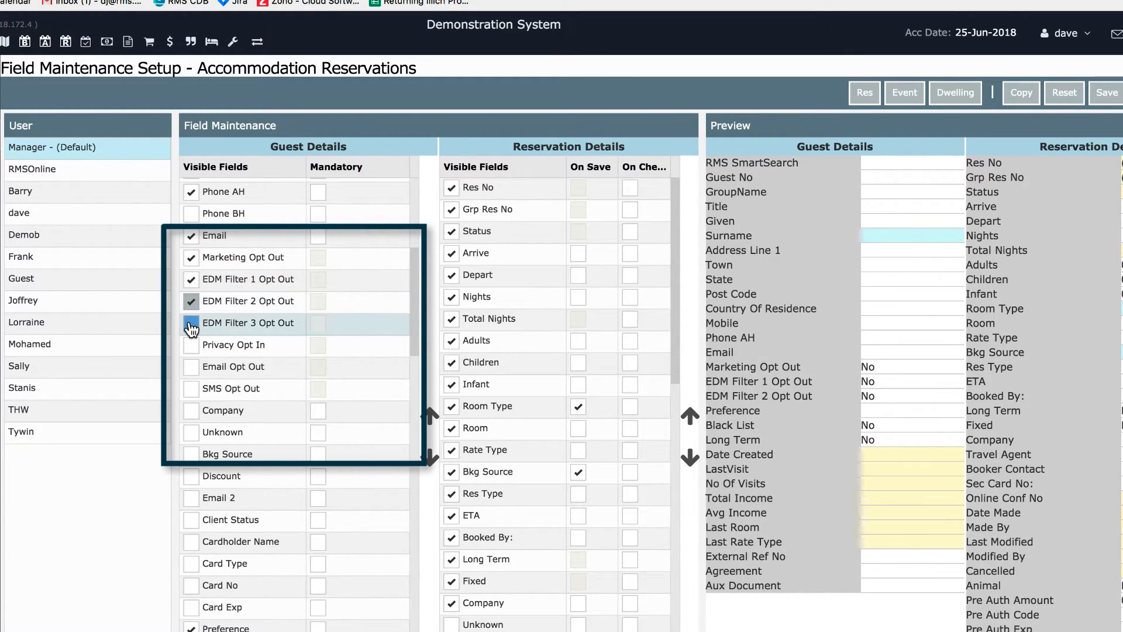
pyautogui.click(191, 345)
pyautogui.click(191, 366)
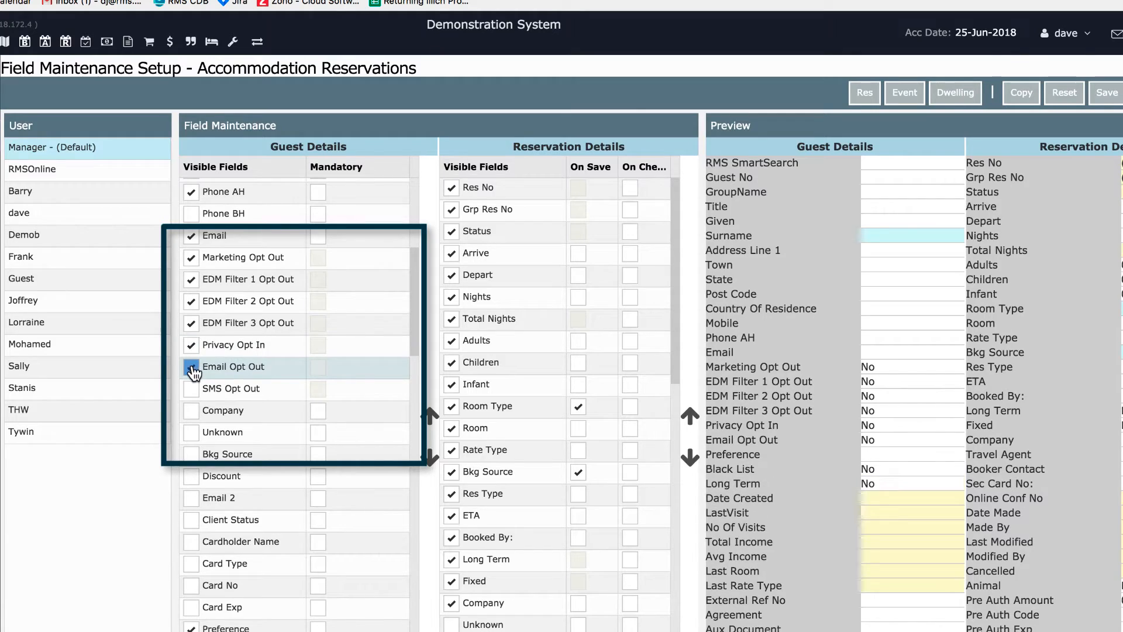
pyautogui.click(191, 389)
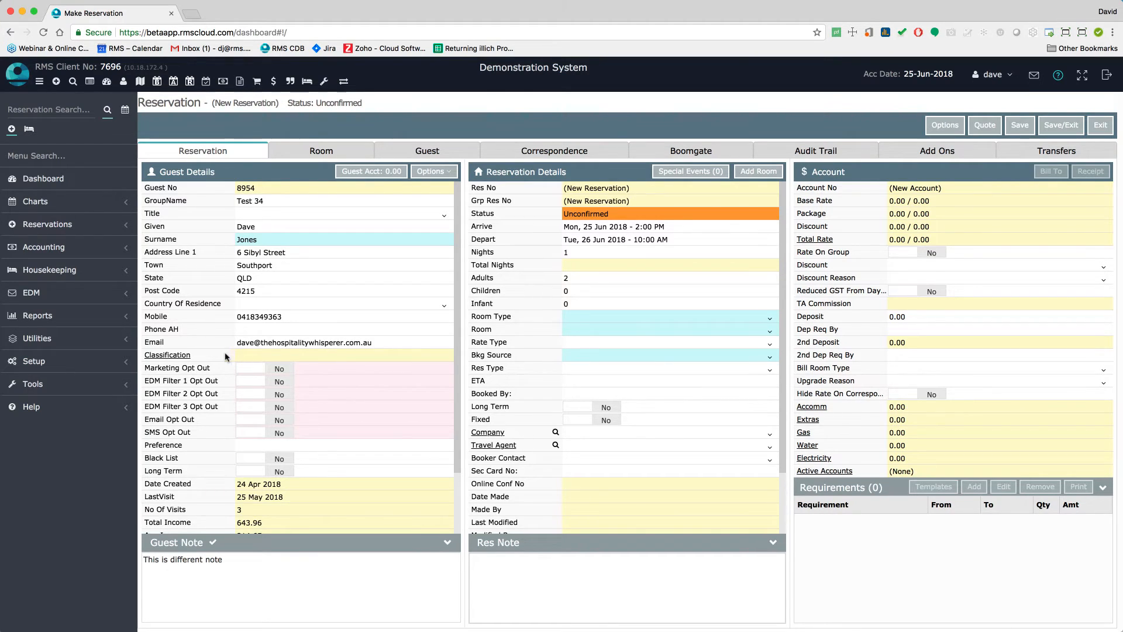
# Associate the Wine Enthusiast classification with the guest and save it
pyautogui.click(173, 356)
pyautogui.click(173, 356)
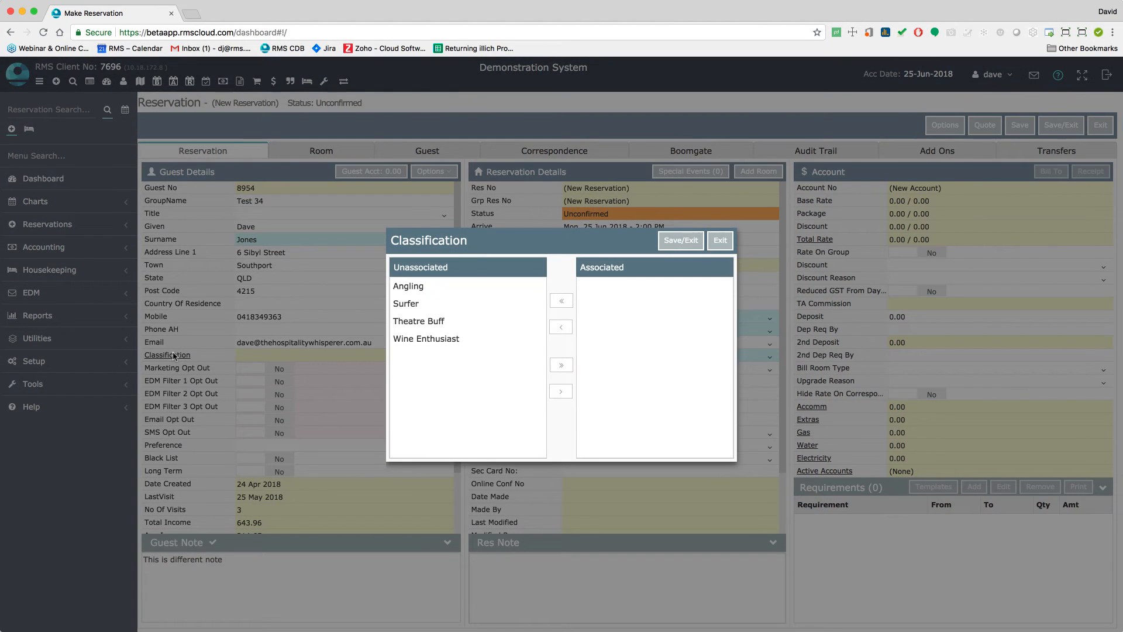
pyautogui.click(438, 341)
pyautogui.click(562, 391)
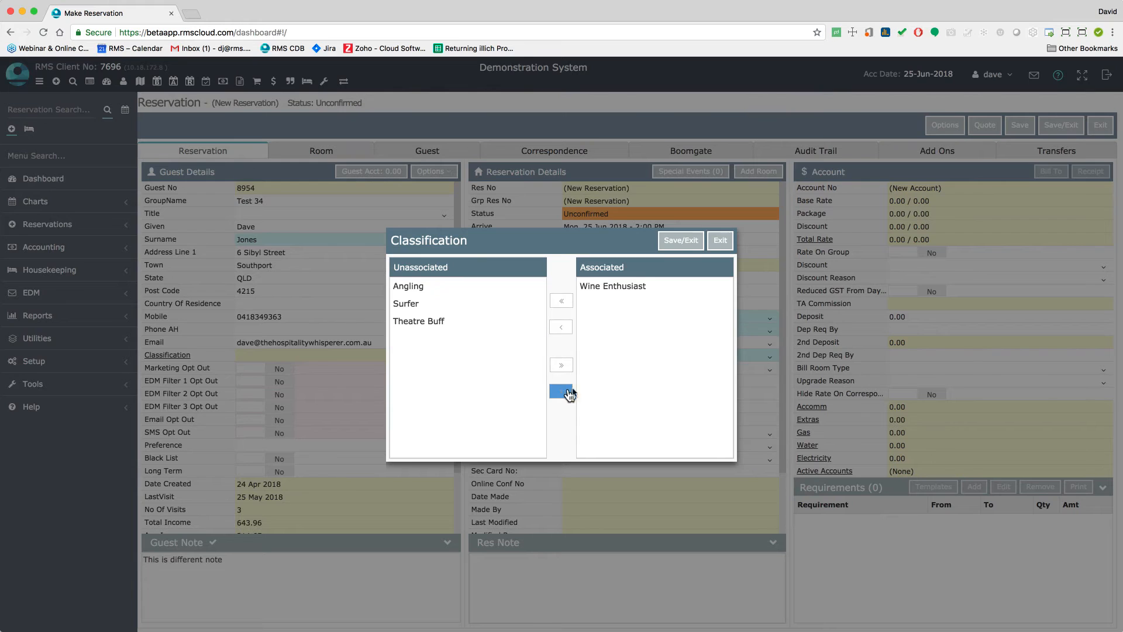
pyautogui.click(674, 246)
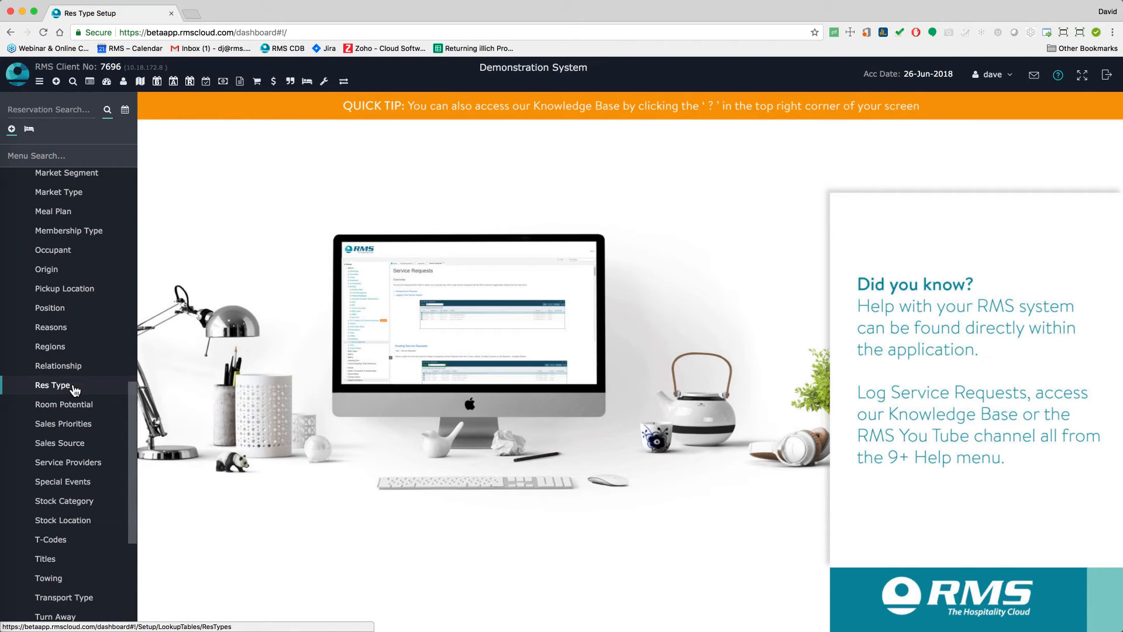
# Browse the 51 reservation types and choose Fishing/Craying as the reservation's Res Type
pyautogui.click(74, 387)
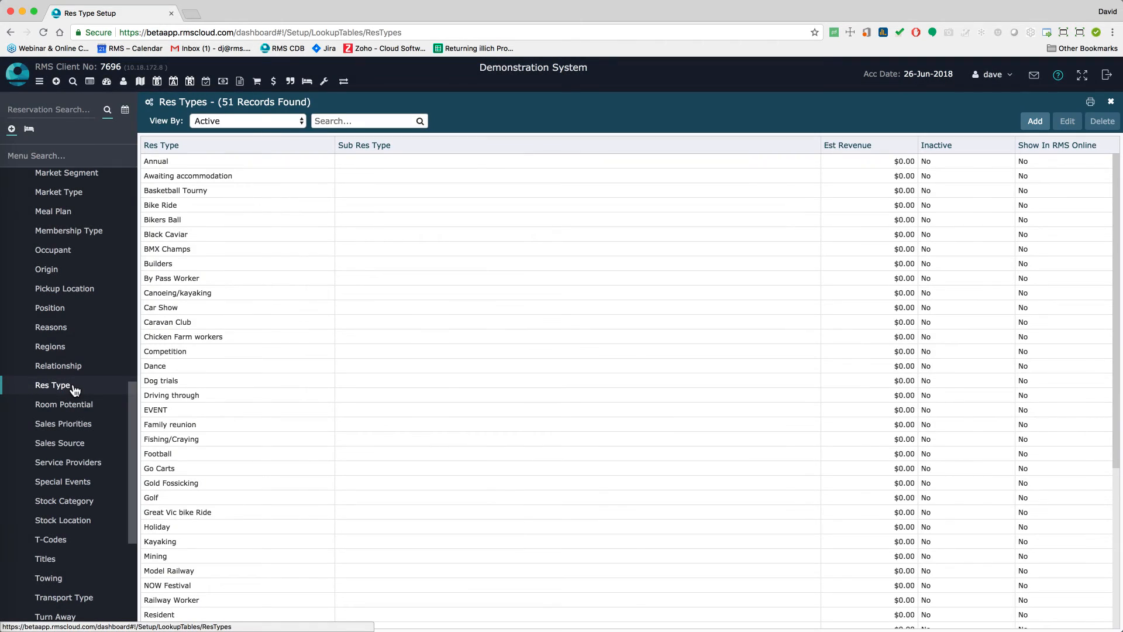
pyautogui.scroll(-4, 459, 419)
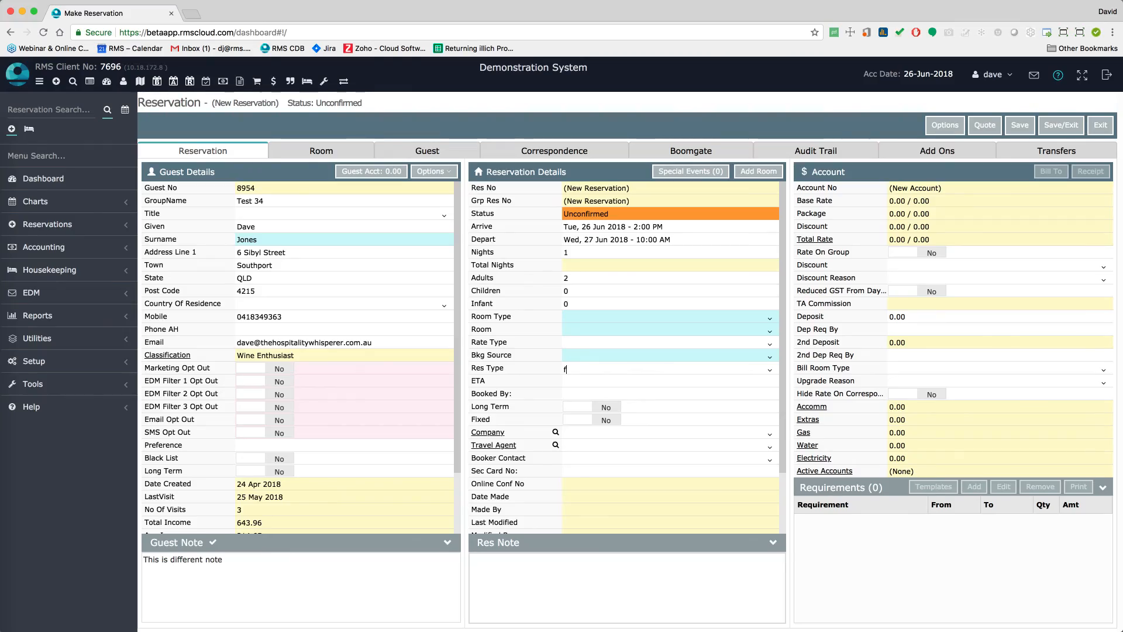
pyautogui.click(646, 421)
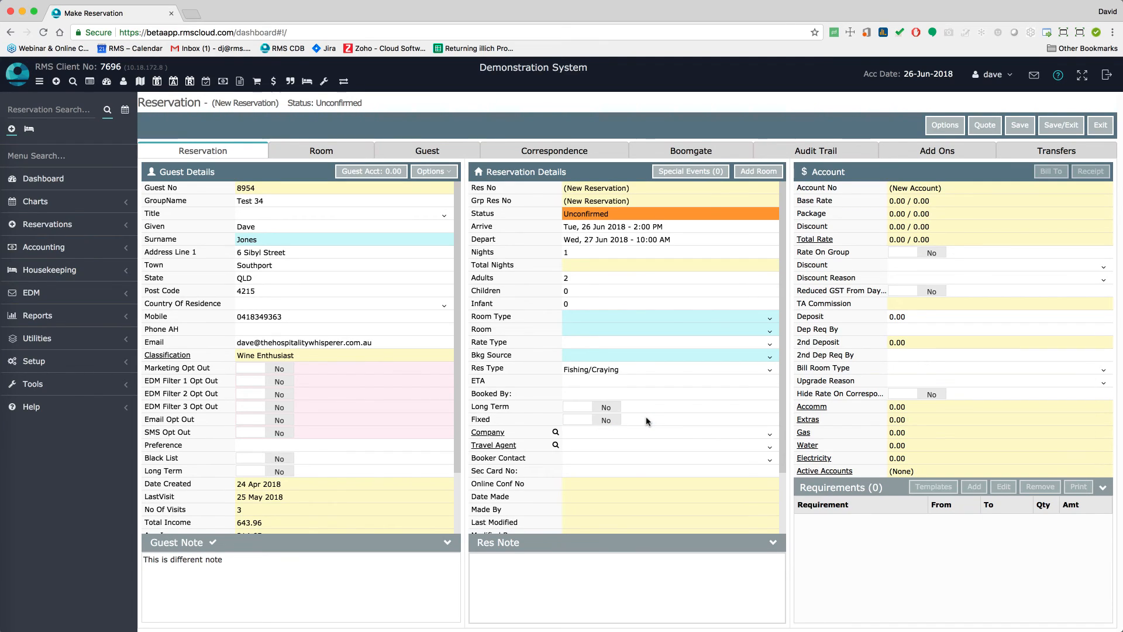